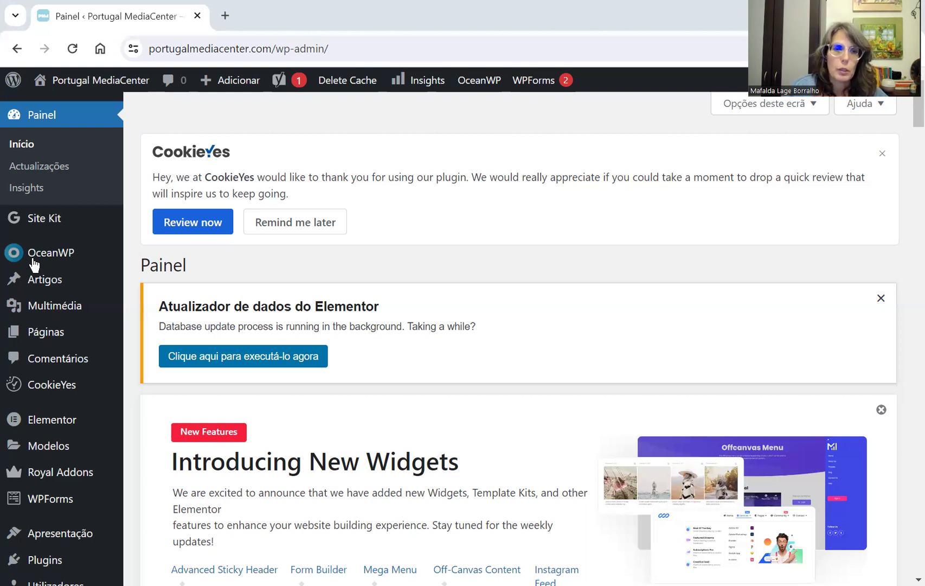
- Open the OceanWP Panel and review the upgrade banner and the Quick Settings cards on its Home page
{"action": "mouse_move", "coordinate": [34, 263]}
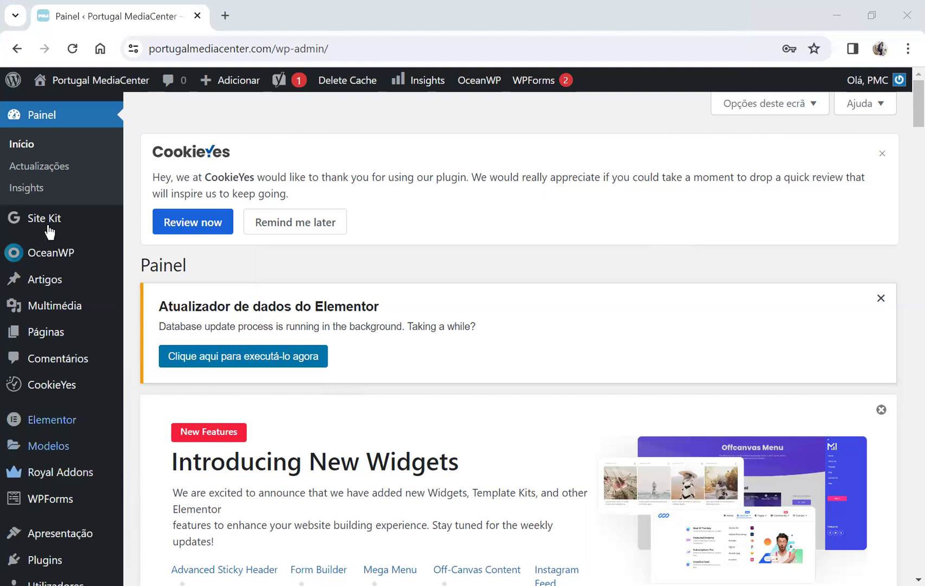
{"action": "mouse_move", "coordinate": [48, 230]}
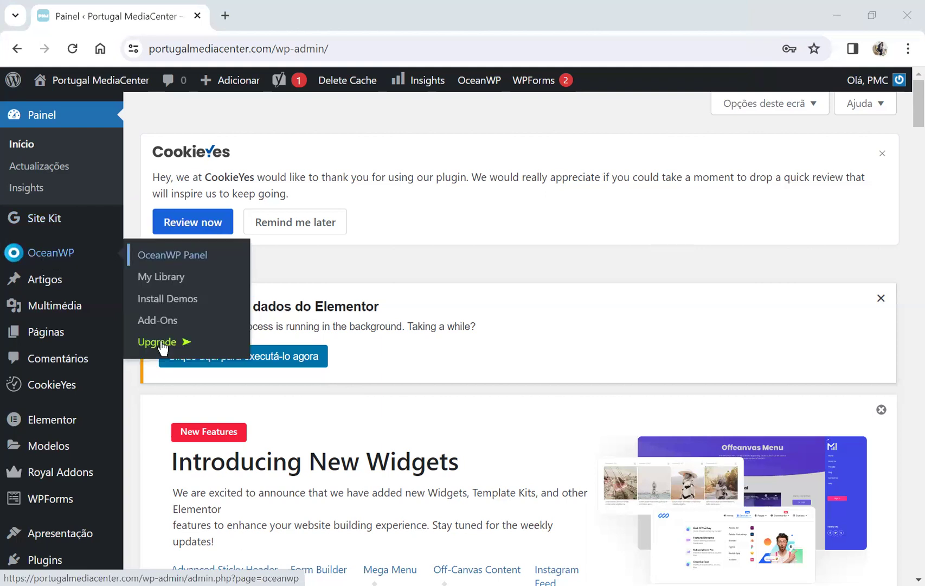
{"action": "left_click", "coordinate": [168, 262]}
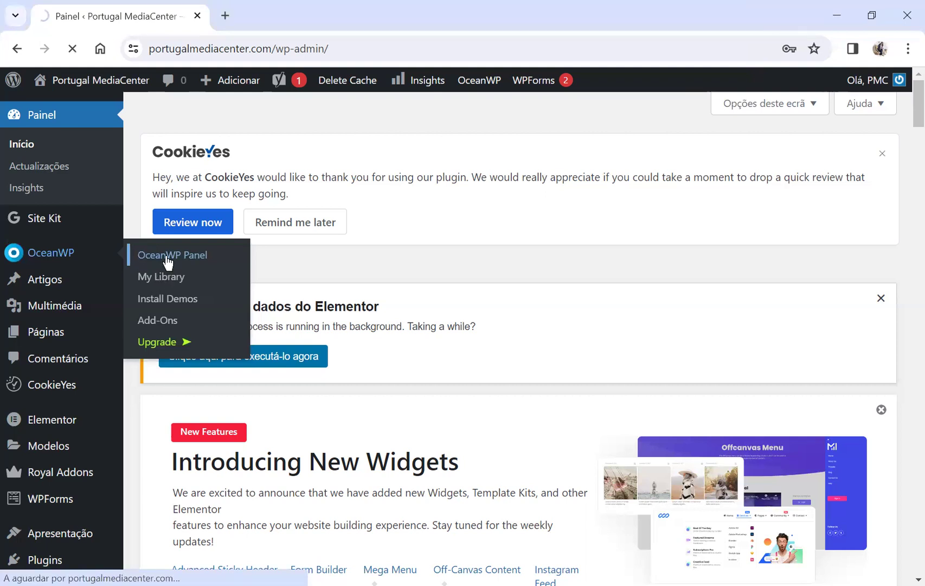
{"action": "scroll", "coordinate": [353, 267], "scroll_direction": "down", "scroll_amount": 12}
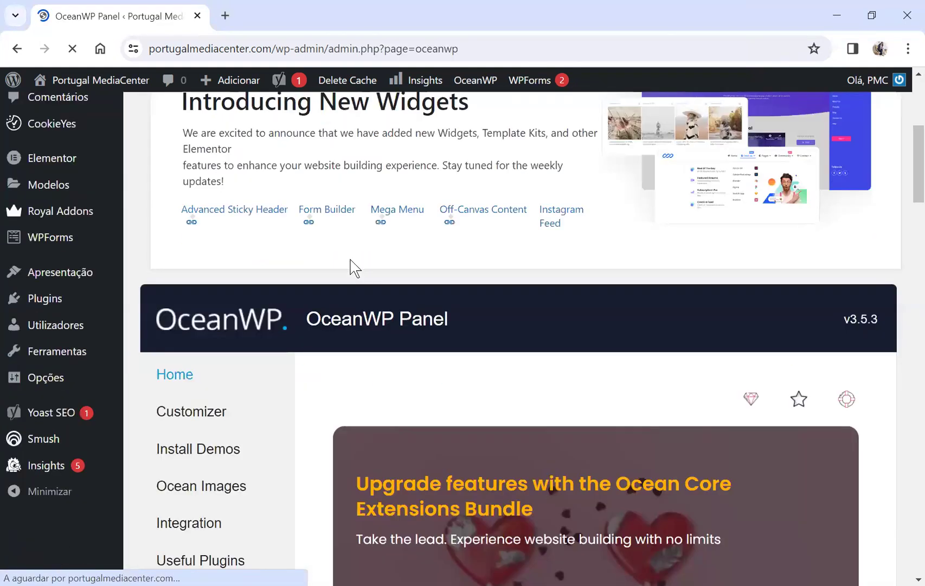
{"action": "scroll", "coordinate": [350, 257], "scroll_direction": "up", "scroll_amount": 5}
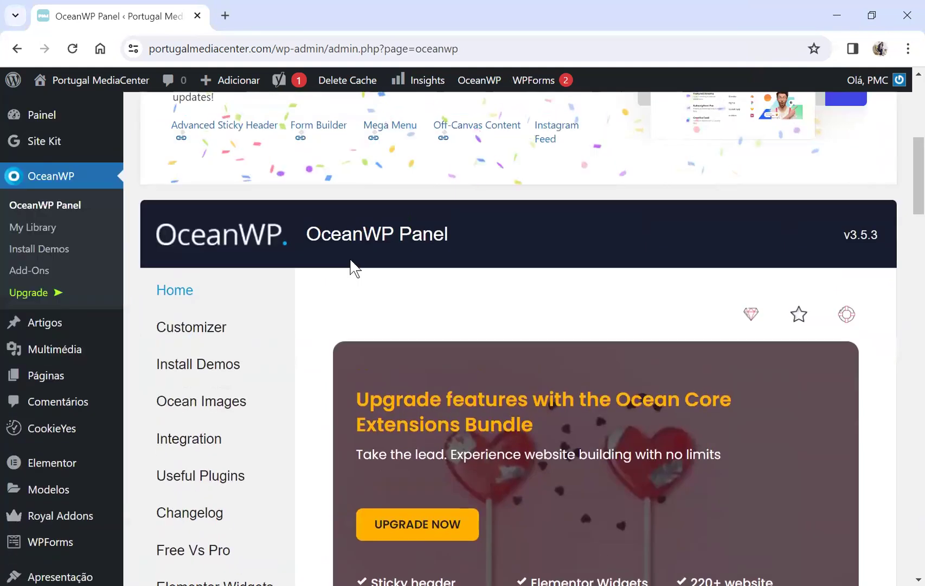
{"action": "scroll", "coordinate": [344, 259], "scroll_direction": "down", "scroll_amount": 3}
{"action": "scroll", "coordinate": [345, 261], "scroll_direction": "down", "scroll_amount": 8}
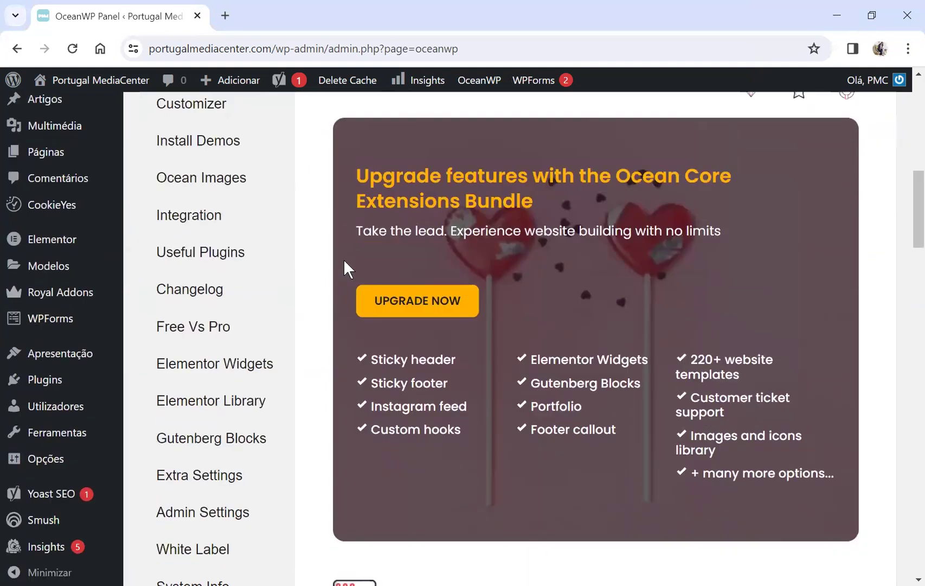
{"action": "scroll", "coordinate": [345, 261], "scroll_direction": "down", "scroll_amount": 4}
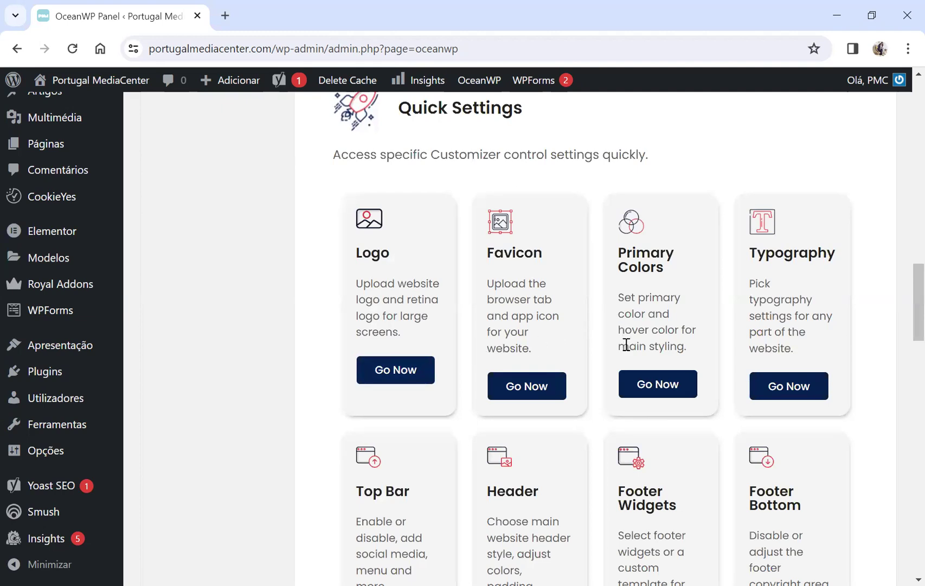
{"action": "scroll", "coordinate": [769, 313], "scroll_direction": "down", "scroll_amount": 4}
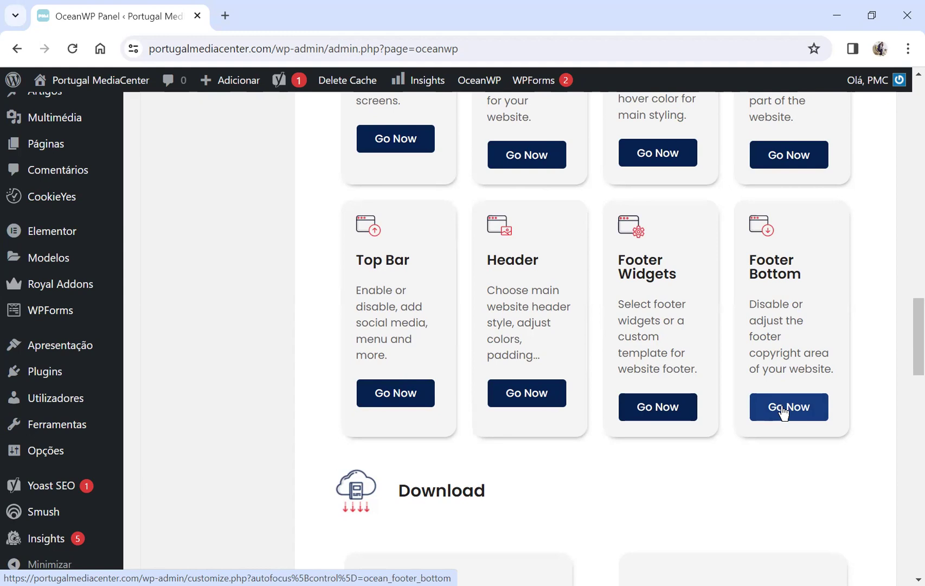
- Examine the Download and The Love Corner sections of the OceanWP Panel's Home page, then return to its upper part
{"action": "scroll", "coordinate": [783, 411], "scroll_direction": "down", "scroll_amount": 5}
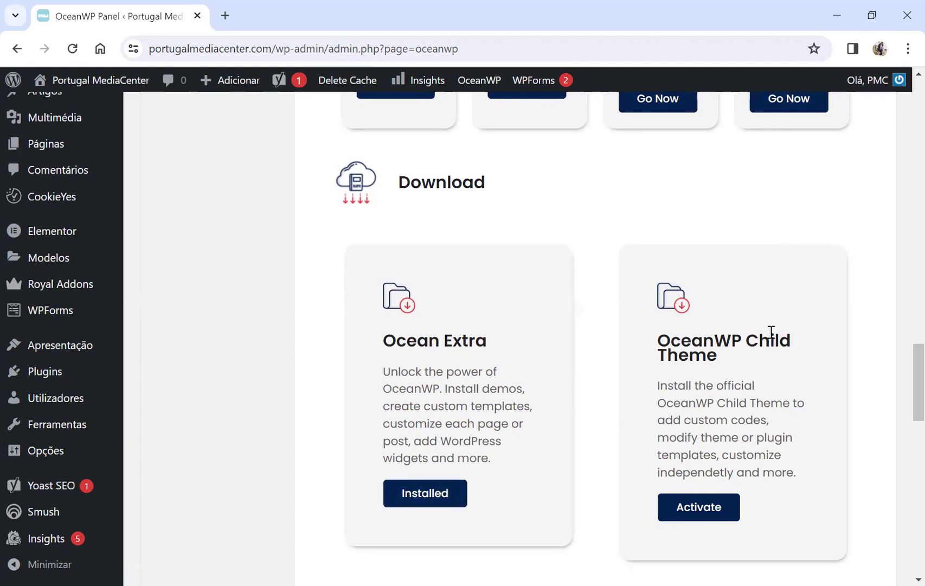
{"action": "scroll", "coordinate": [734, 363], "scroll_direction": "down", "scroll_amount": 3}
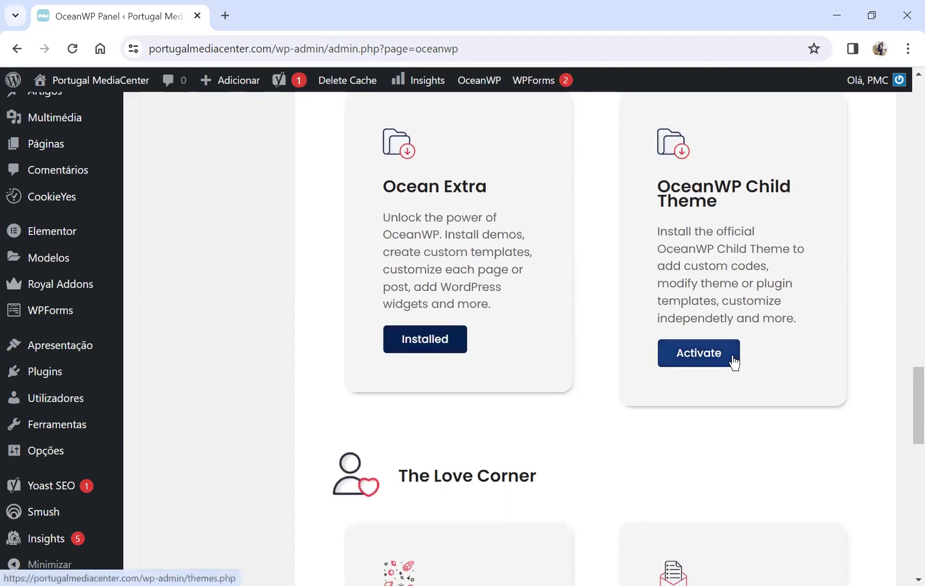
{"action": "scroll", "coordinate": [735, 362], "scroll_direction": "up", "scroll_amount": 3}
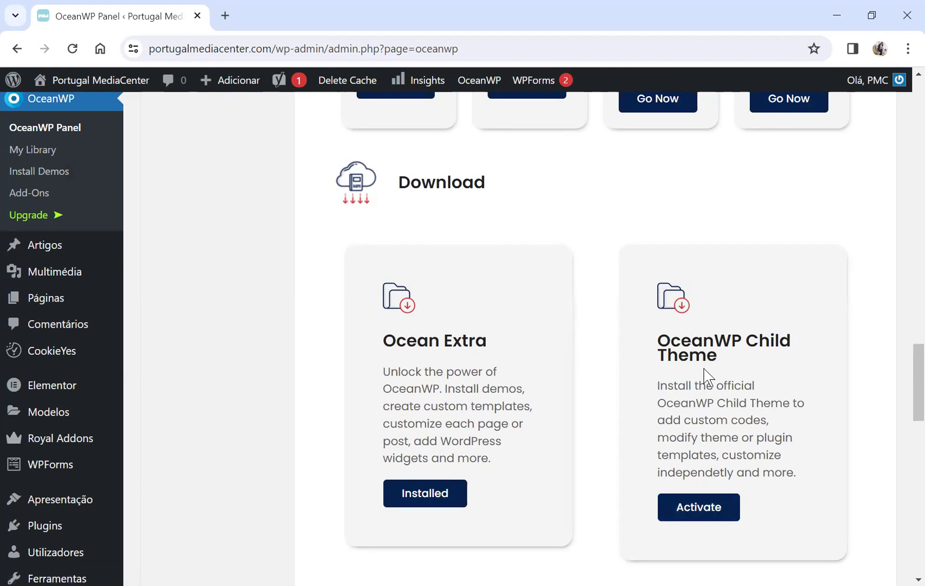
{"action": "scroll", "coordinate": [708, 374], "scroll_direction": "down", "scroll_amount": 4}
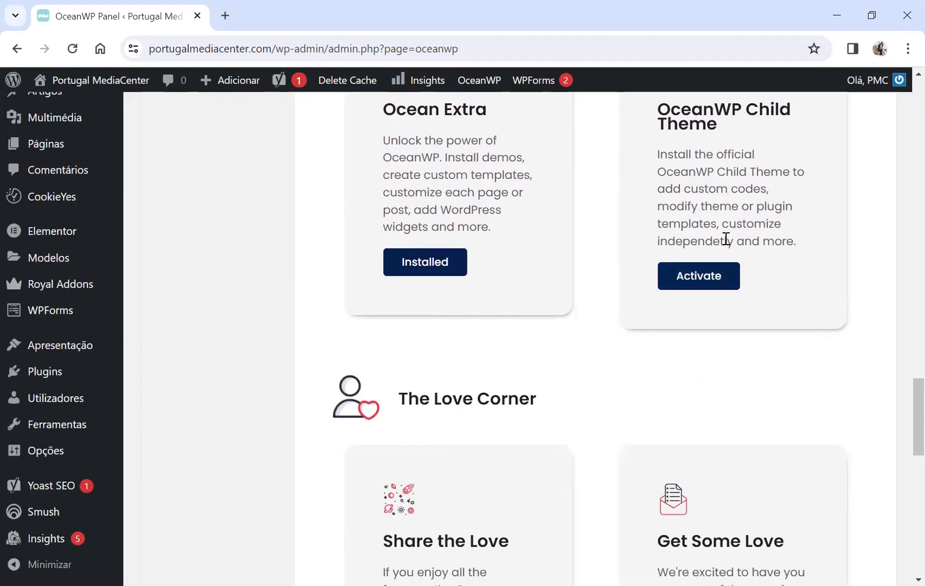
{"action": "scroll", "coordinate": [725, 240], "scroll_direction": "down", "scroll_amount": 4}
{"action": "scroll", "coordinate": [727, 239], "scroll_direction": "down", "scroll_amount": 3}
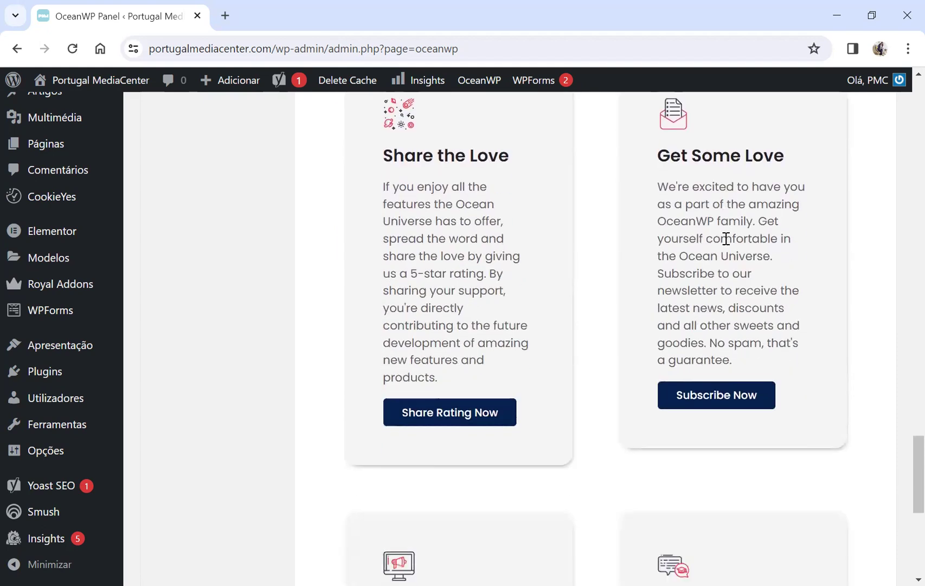
{"action": "scroll", "coordinate": [726, 238], "scroll_direction": "down", "scroll_amount": 7}
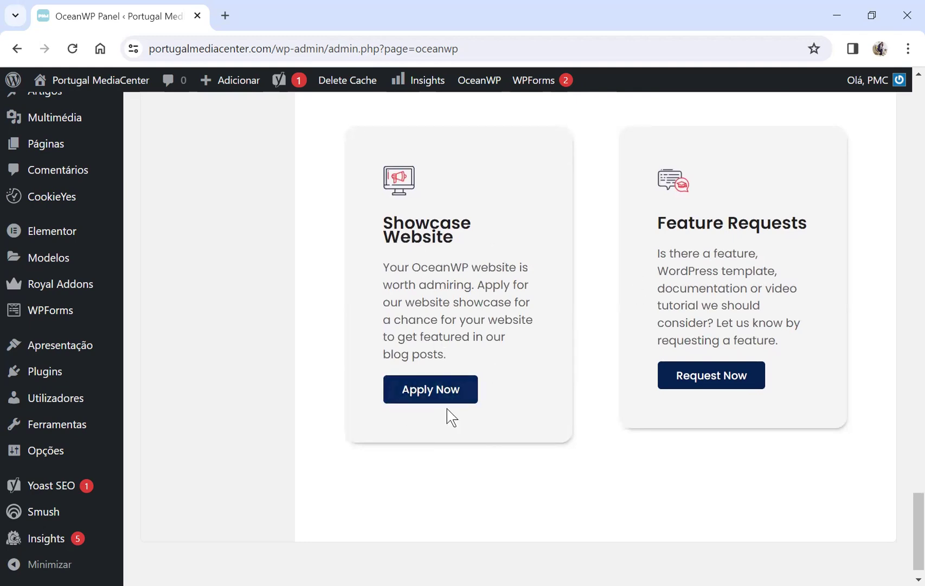
{"action": "scroll", "coordinate": [734, 245], "scroll_direction": "down", "scroll_amount": 1}
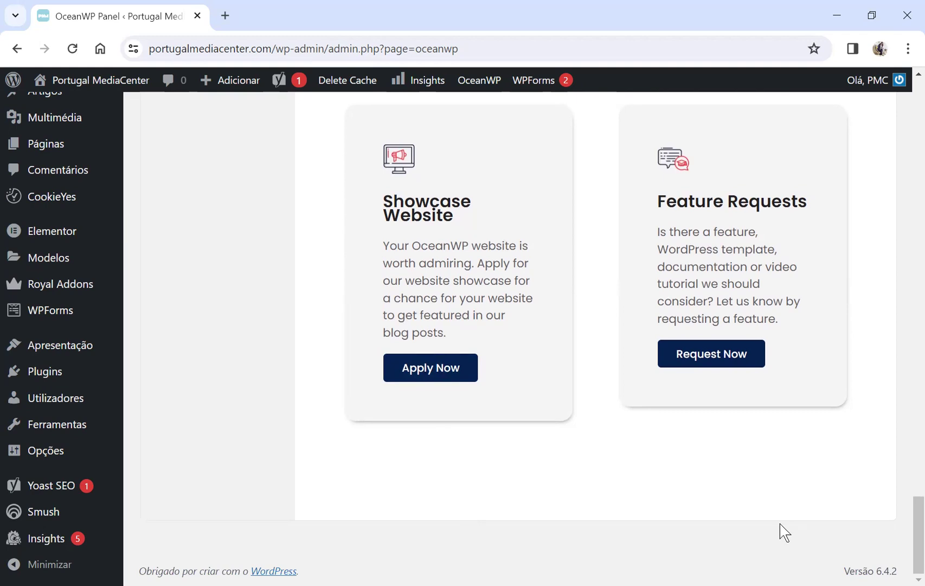
{"action": "scroll", "coordinate": [573, 381], "scroll_direction": "up", "scroll_amount": 20}
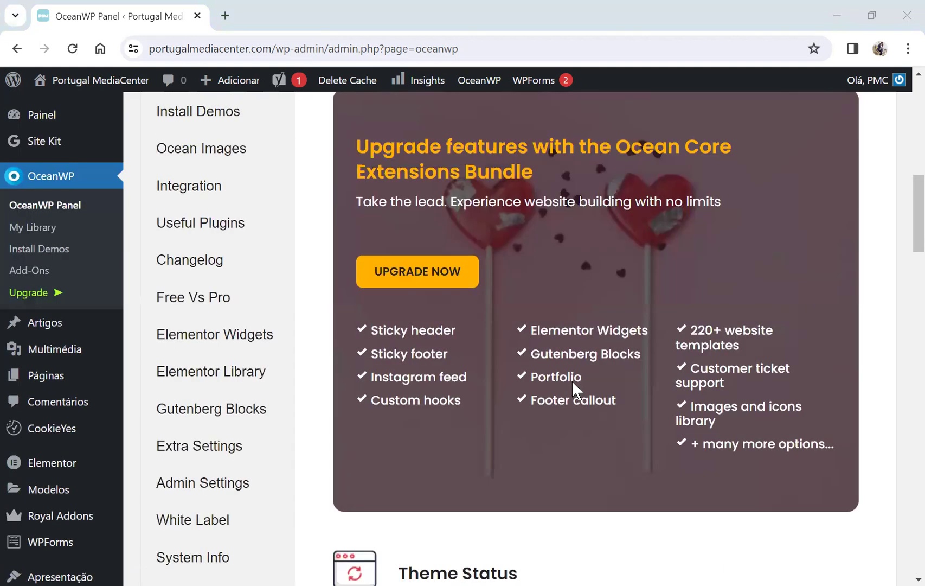
{"action": "scroll", "coordinate": [571, 380], "scroll_direction": "up", "scroll_amount": 3}
{"action": "scroll", "coordinate": [571, 381], "scroll_direction": "down", "scroll_amount": 6}
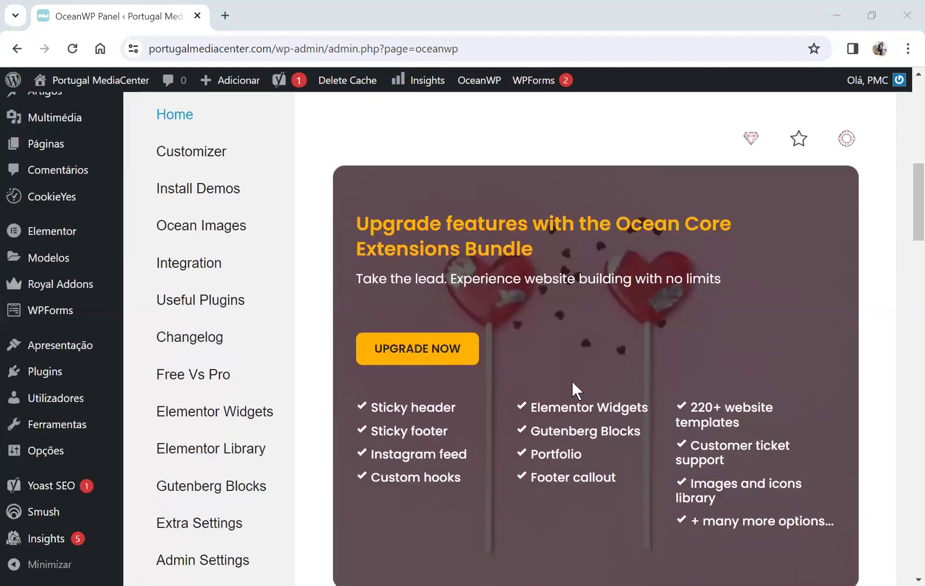
- Open the OceanWP Customizer section and review its search, control panel switches and styling import and export options
{"action": "left_click", "coordinate": [175, 157]}
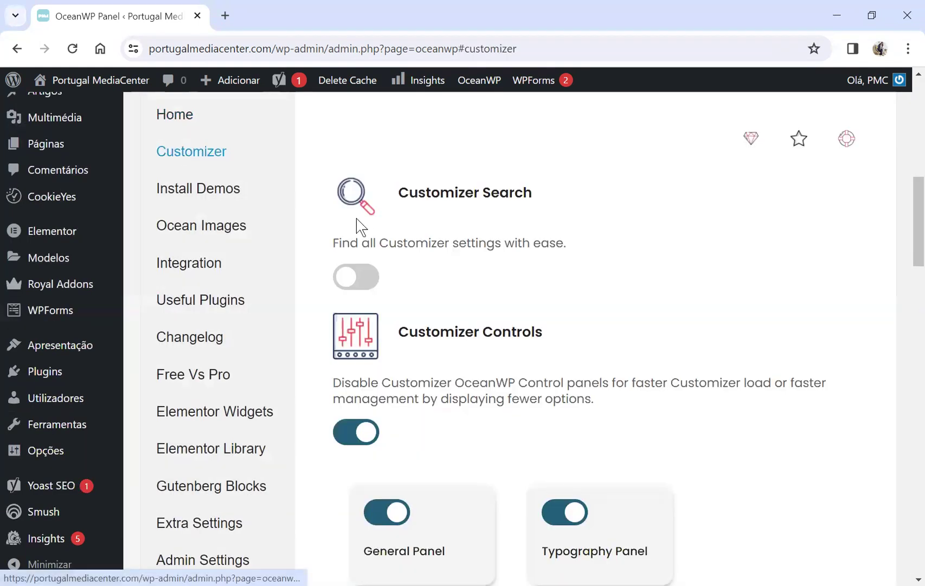
{"action": "scroll", "coordinate": [360, 225], "scroll_direction": "down", "scroll_amount": 4}
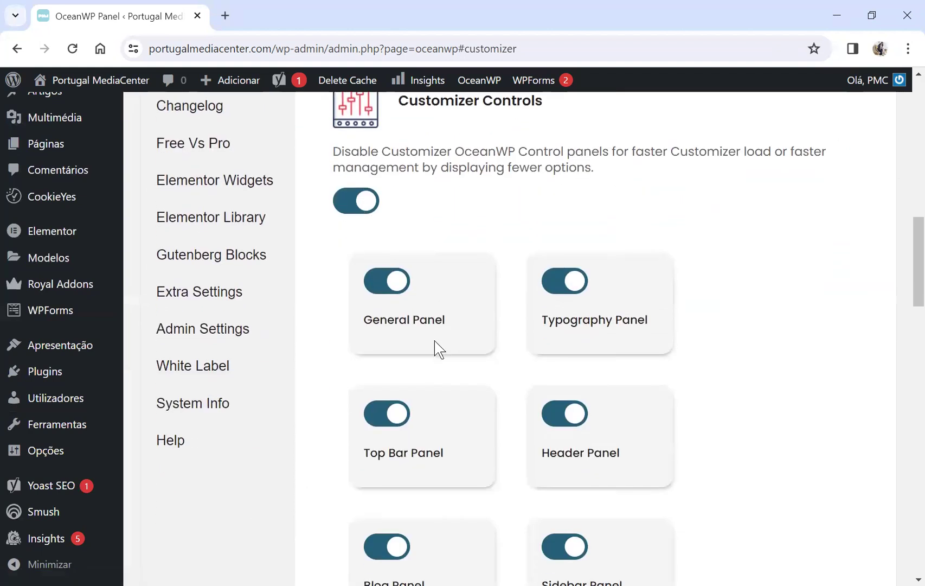
{"action": "scroll", "coordinate": [592, 317], "scroll_direction": "down", "scroll_amount": 3}
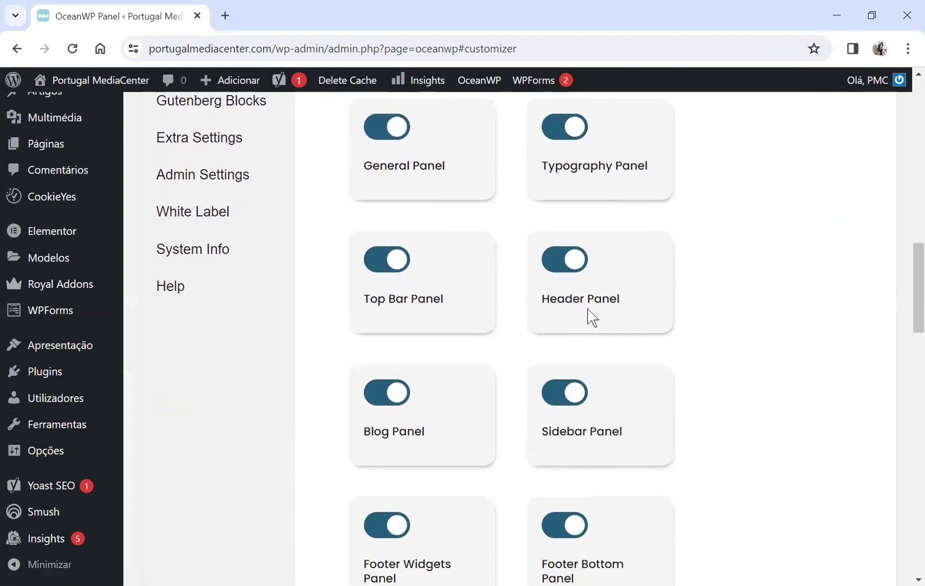
{"action": "scroll", "coordinate": [592, 325], "scroll_direction": "down", "scroll_amount": 9}
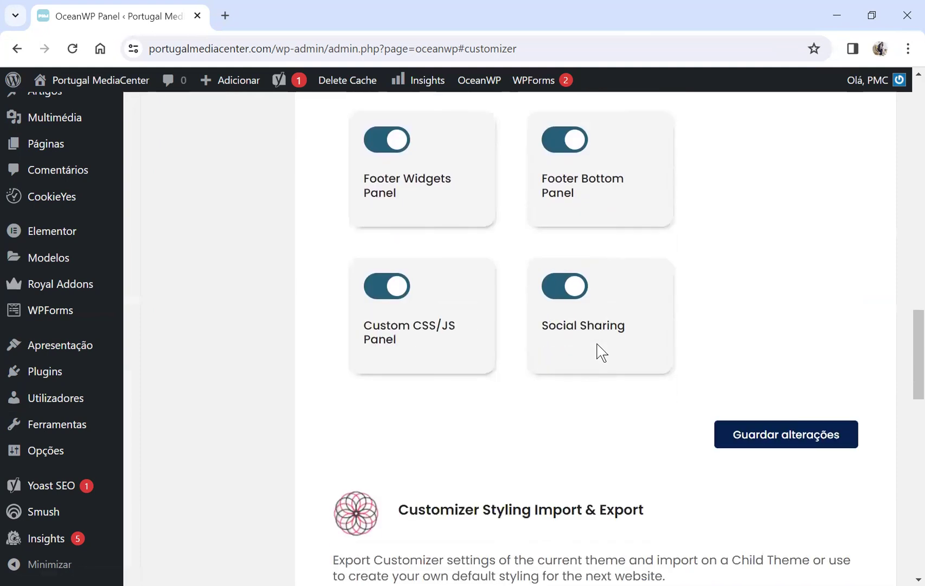
{"action": "scroll", "coordinate": [601, 353], "scroll_direction": "down", "scroll_amount": 9}
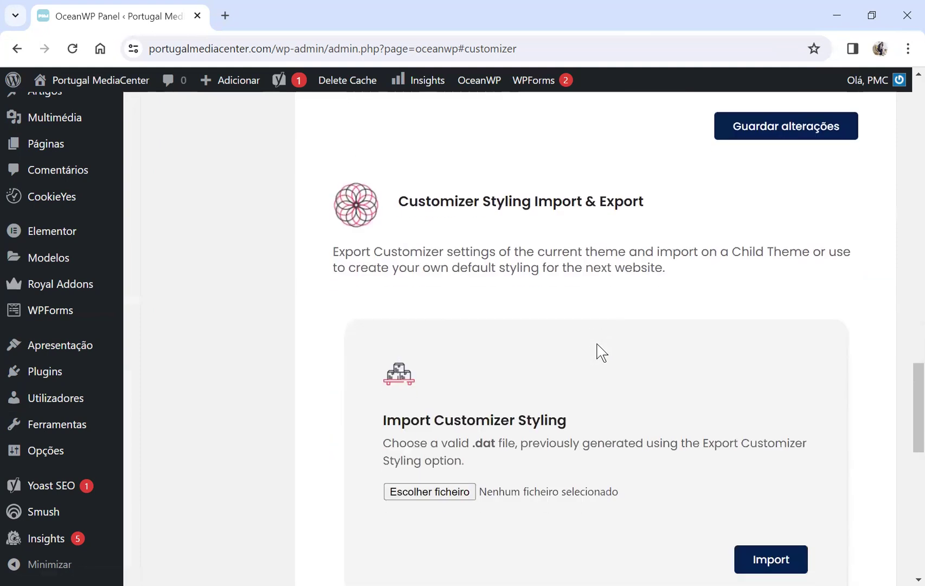
{"action": "scroll", "coordinate": [541, 282], "scroll_direction": "down", "scroll_amount": 7}
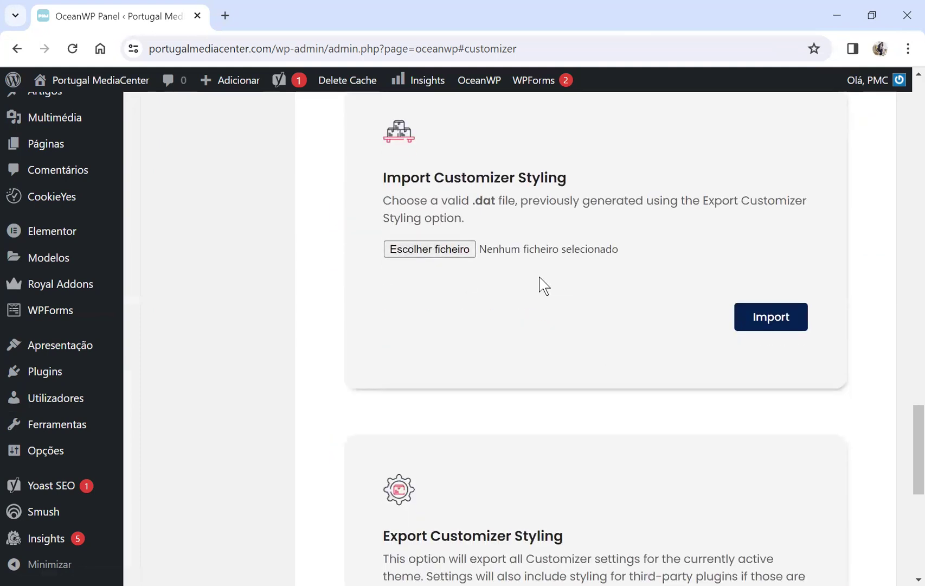
{"action": "scroll", "coordinate": [544, 285], "scroll_direction": "down", "scroll_amount": 2}
{"action": "scroll", "coordinate": [543, 285], "scroll_direction": "up", "scroll_amount": 20}
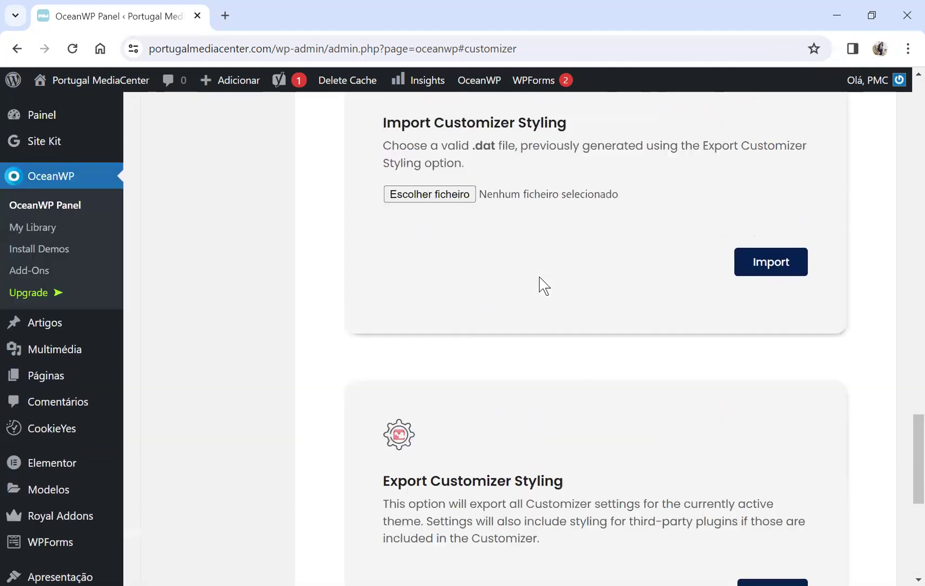
{"action": "scroll", "coordinate": [543, 286], "scroll_direction": "up", "scroll_amount": 7}
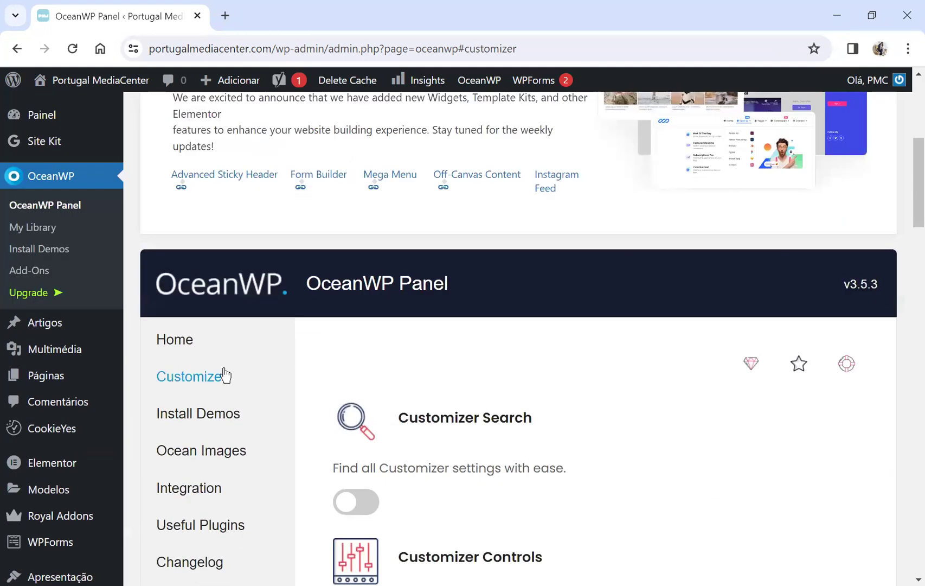
- Open the OceanWP Install Demos section and browse the gallery of website templates available for import
{"action": "scroll", "coordinate": [217, 358], "scroll_direction": "down", "scroll_amount": 2}
{"action": "left_click", "coordinate": [194, 338]}
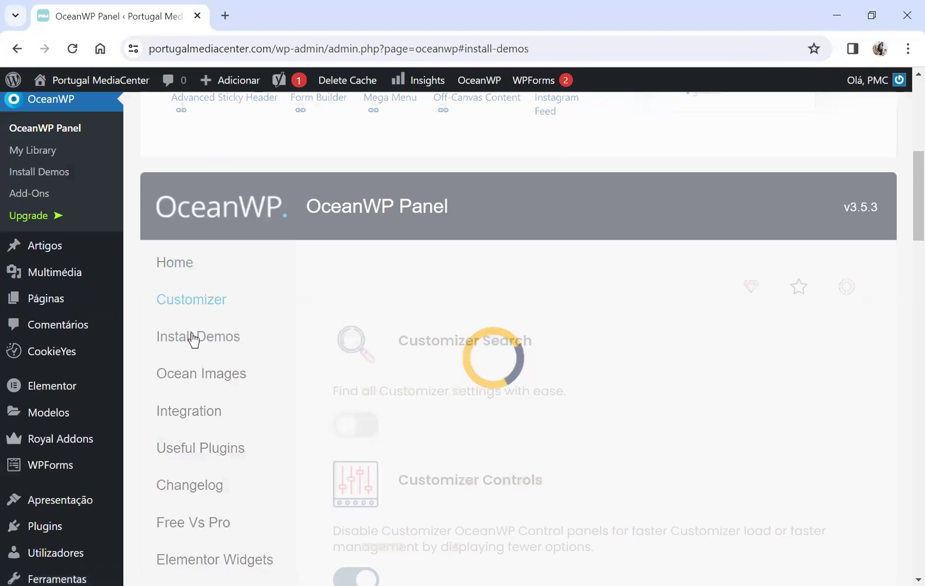
{"action": "scroll", "coordinate": [478, 336], "scroll_direction": "down", "scroll_amount": 8}
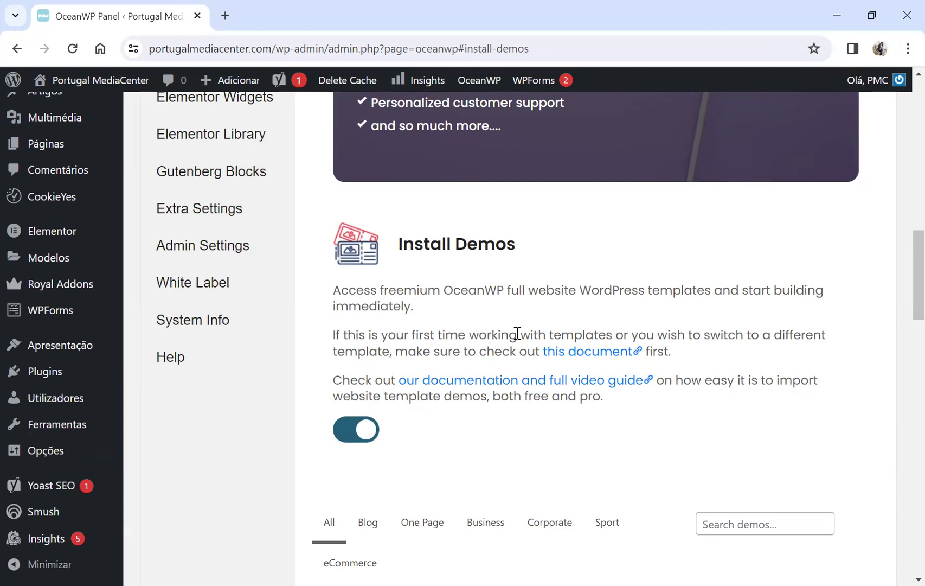
{"action": "scroll", "coordinate": [518, 333], "scroll_direction": "down", "scroll_amount": 7}
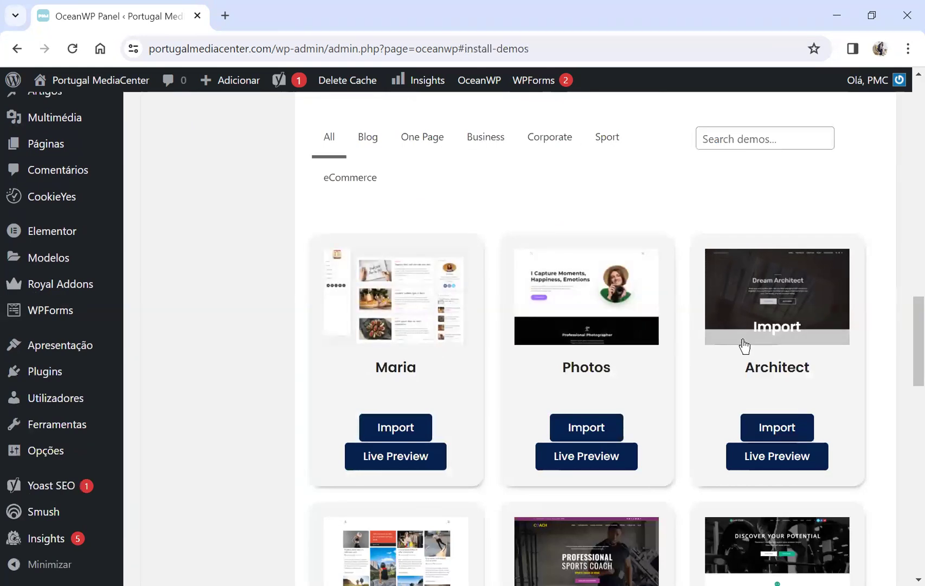
{"action": "scroll", "coordinate": [744, 345], "scroll_direction": "down", "scroll_amount": 3}
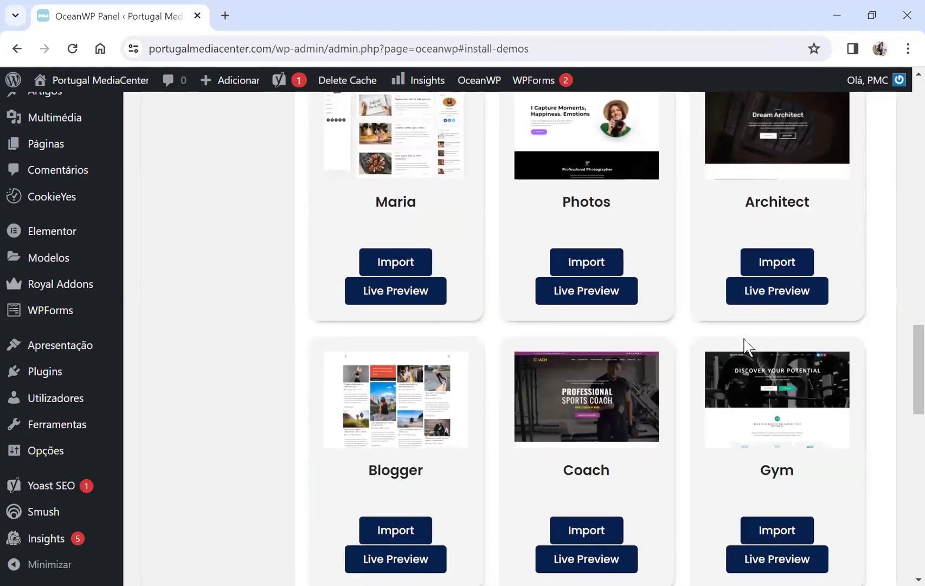
{"action": "scroll", "coordinate": [745, 345], "scroll_direction": "down", "scroll_amount": 4}
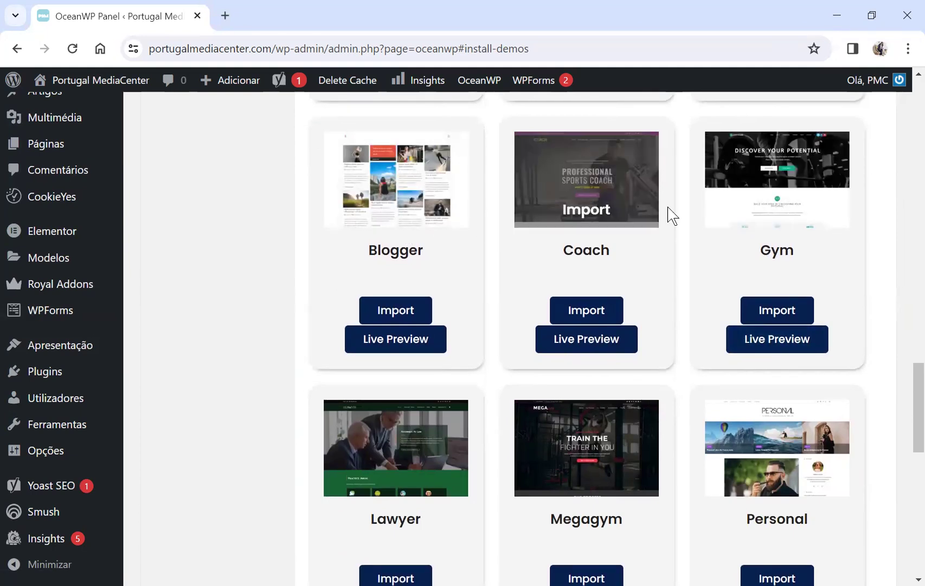
{"action": "scroll", "coordinate": [732, 217], "scroll_direction": "down", "scroll_amount": 7}
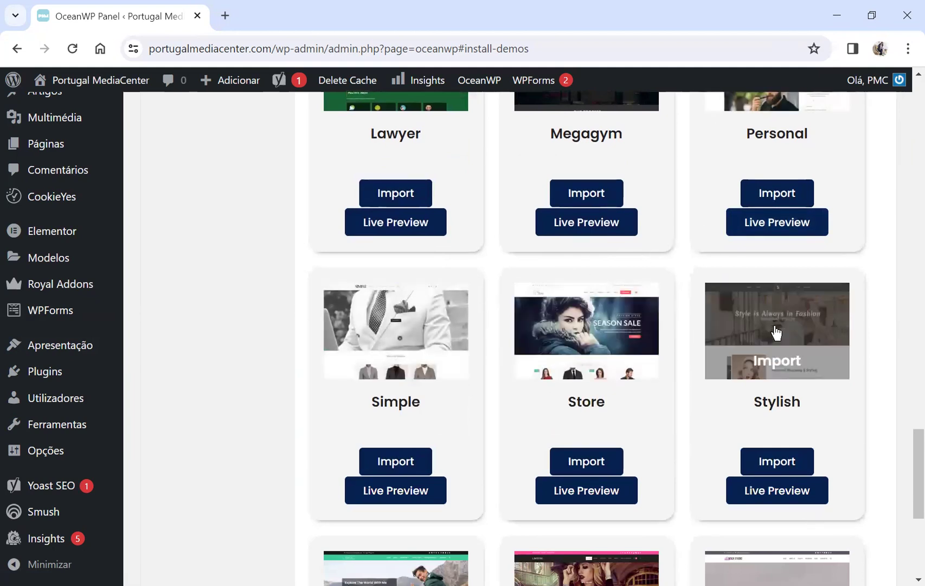
{"action": "scroll", "coordinate": [777, 332], "scroll_direction": "down", "scroll_amount": 6}
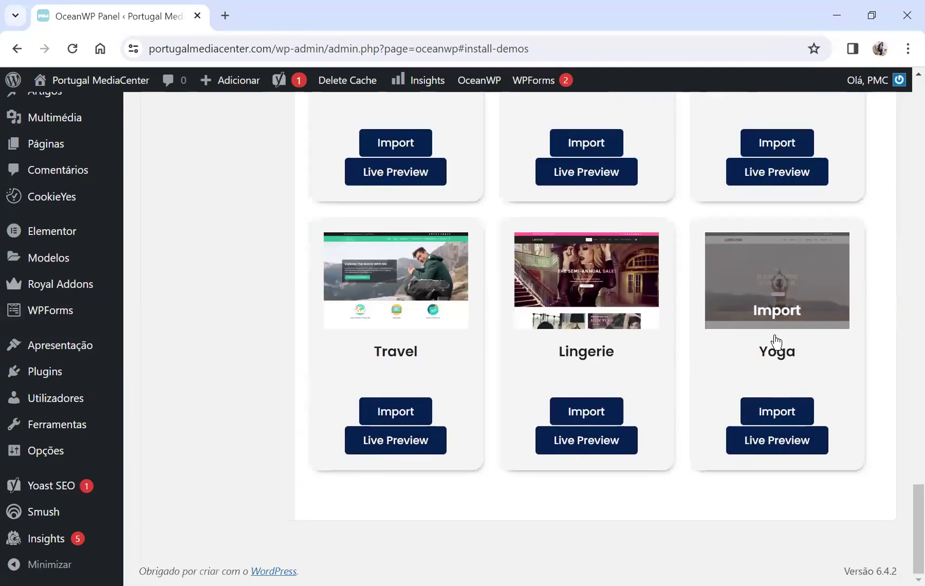
{"action": "scroll", "coordinate": [777, 342], "scroll_direction": "up", "scroll_amount": 11}
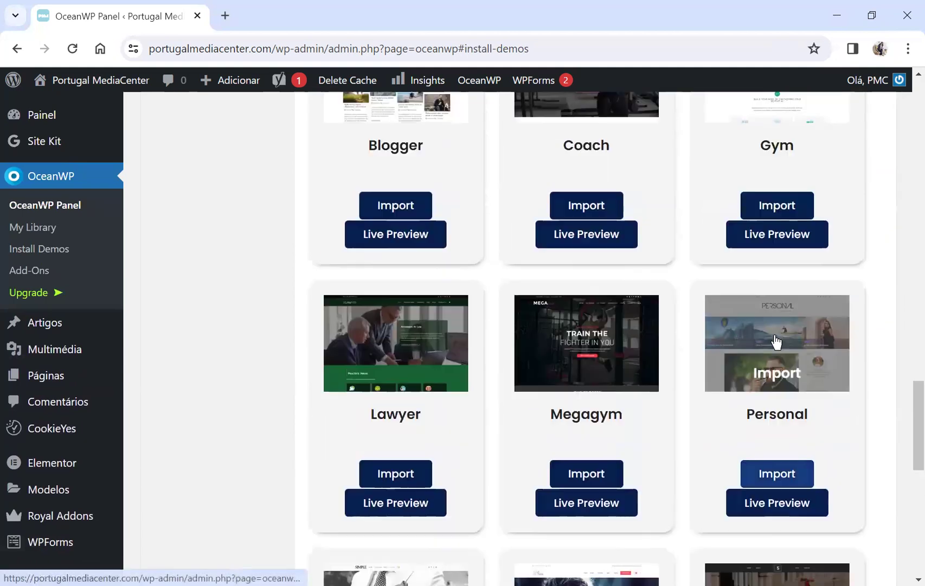
{"action": "scroll", "coordinate": [777, 342], "scroll_direction": "up", "scroll_amount": 14}
{"action": "scroll", "coordinate": [776, 341], "scroll_direction": "down", "scroll_amount": 4}
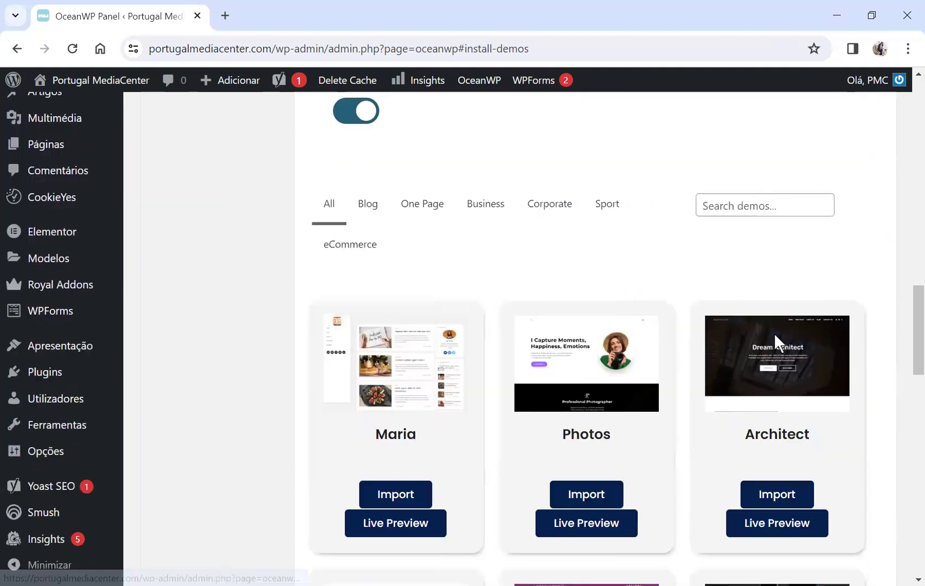
{"action": "scroll", "coordinate": [775, 337], "scroll_direction": "down", "scroll_amount": 3}
{"action": "scroll", "coordinate": [777, 342], "scroll_direction": "down", "scroll_amount": 3}
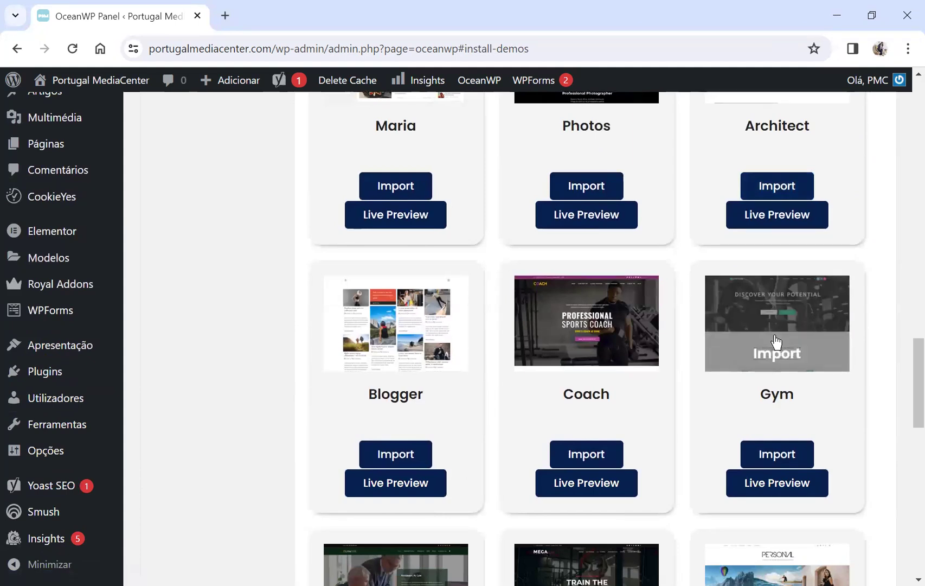
- Examine the remaining demo templates down to the end of the gallery, then return to its first row
{"action": "scroll", "coordinate": [777, 342], "scroll_direction": "down", "scroll_amount": 7}
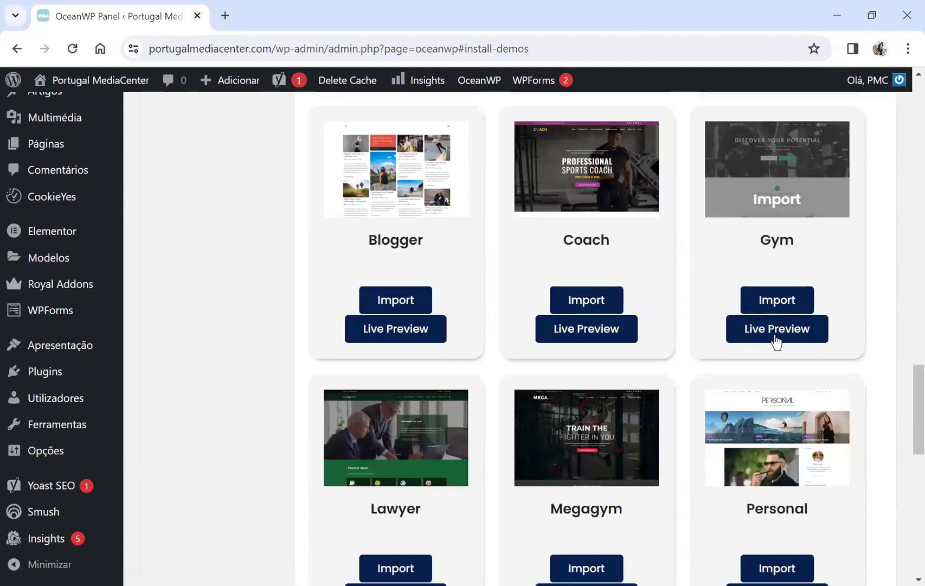
{"action": "scroll", "coordinate": [777, 342], "scroll_direction": "down", "scroll_amount": 5}
{"action": "scroll", "coordinate": [776, 342], "scroll_direction": "down", "scroll_amount": 4}
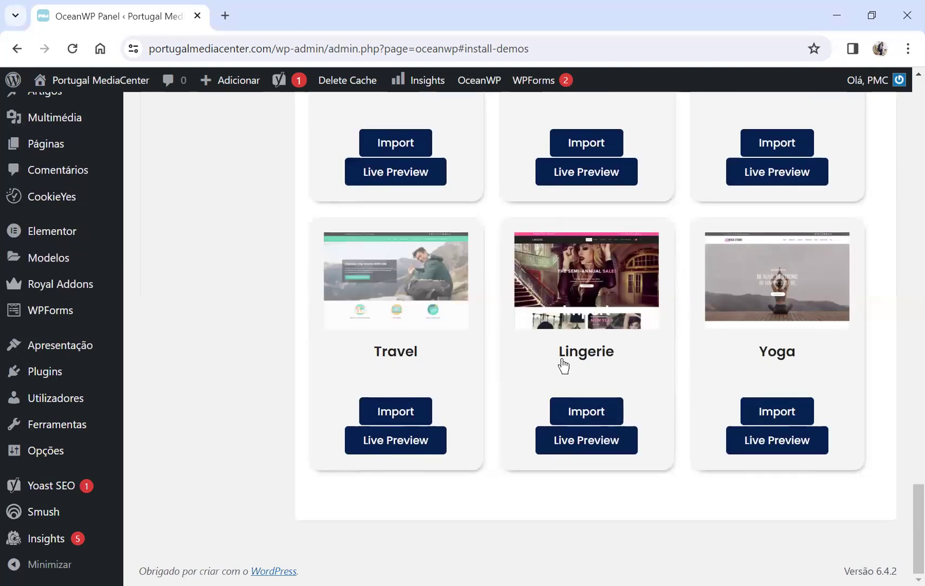
{"action": "scroll", "coordinate": [777, 378], "scroll_direction": "up", "scroll_amount": 3}
{"action": "scroll", "coordinate": [777, 375], "scroll_direction": "up", "scroll_amount": 2}
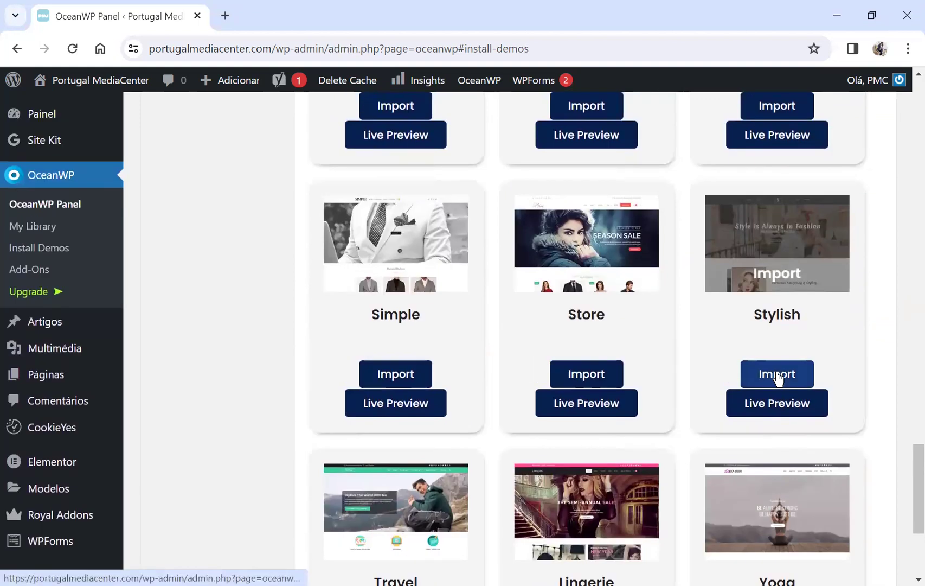
{"action": "scroll", "coordinate": [481, 353], "scroll_direction": "up", "scroll_amount": 8}
{"action": "scroll", "coordinate": [482, 354], "scroll_direction": "up", "scroll_amount": 3}
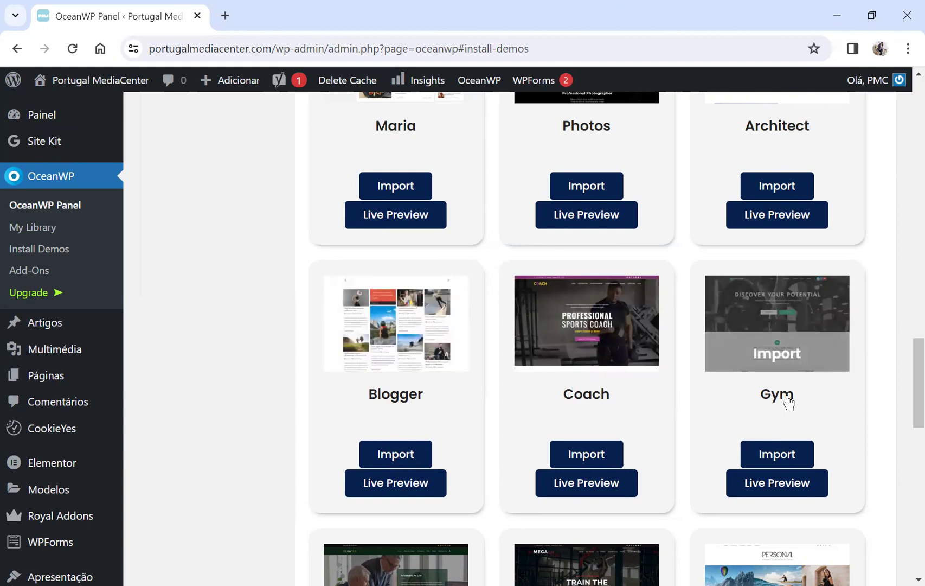
{"action": "scroll", "coordinate": [788, 402], "scroll_direction": "up", "scroll_amount": 6}
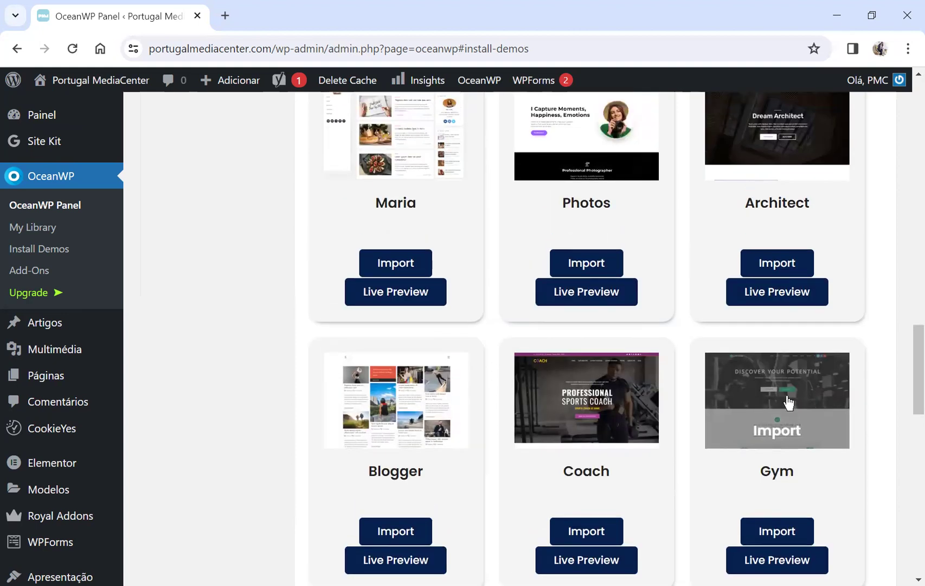
{"action": "scroll", "coordinate": [623, 460], "scroll_direction": "down", "scroll_amount": 3}
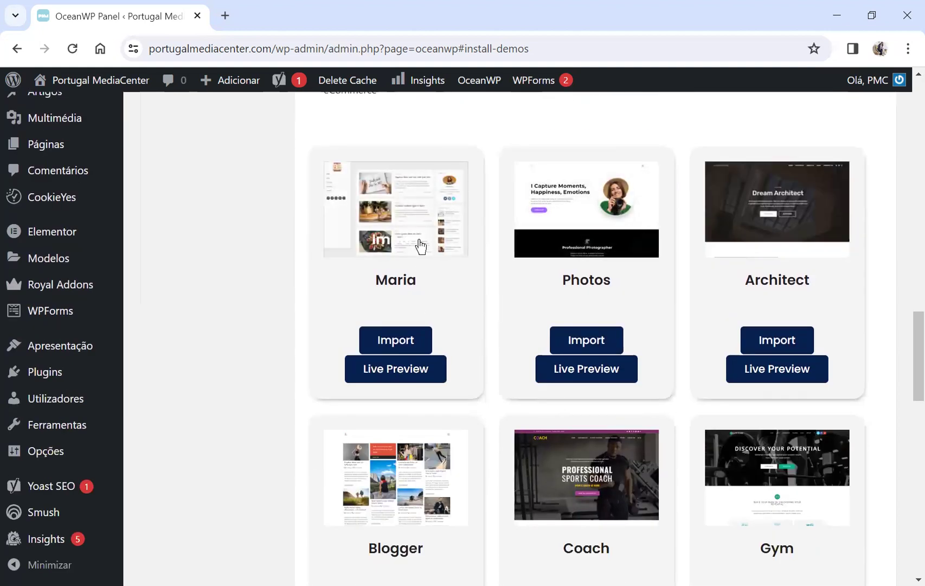
- Open the live preview of the Maria demo, review its blog page down to the footer, and return to the OceanWP Panel
{"action": "left_click", "coordinate": [401, 376]}
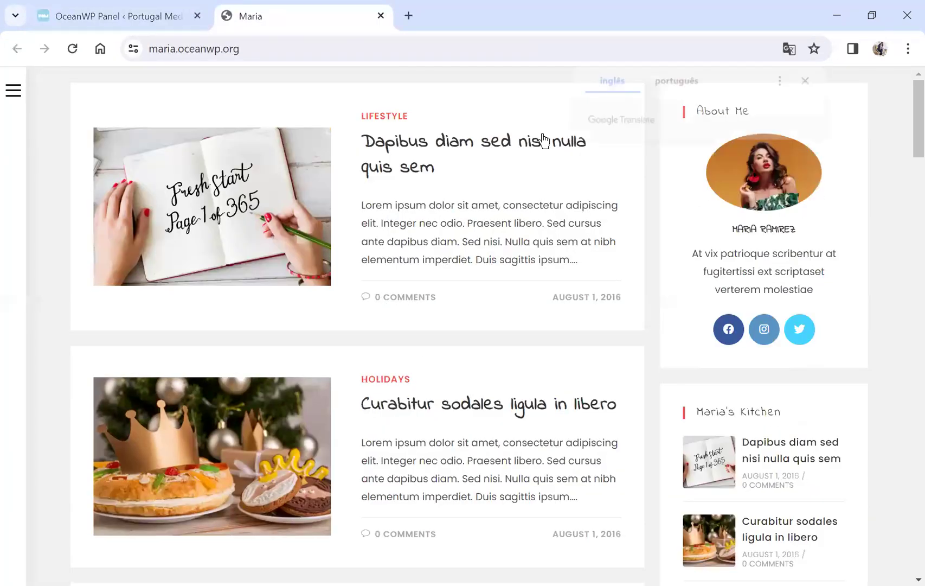
{"action": "scroll", "coordinate": [473, 169], "scroll_direction": "down", "scroll_amount": 5}
{"action": "scroll", "coordinate": [474, 170], "scroll_direction": "down", "scroll_amount": 17}
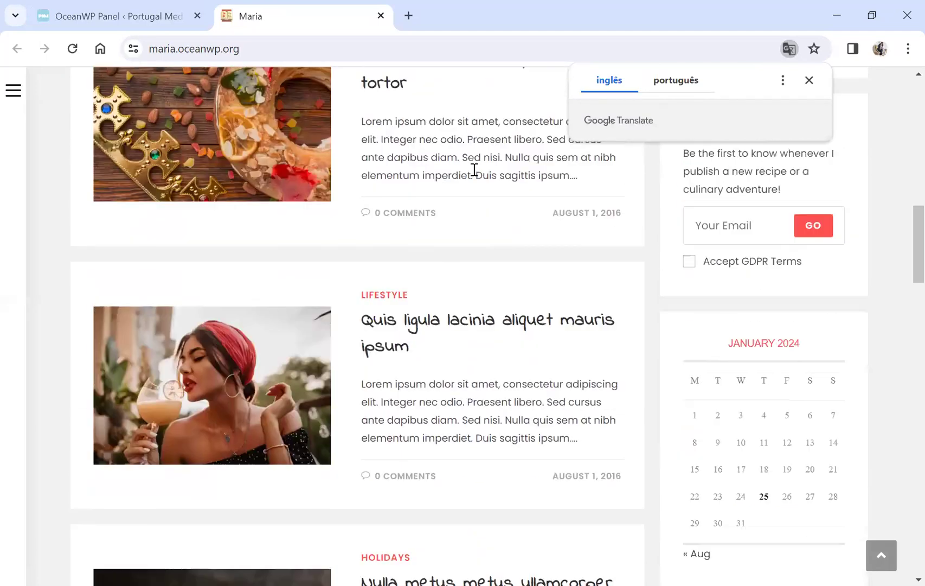
{"action": "scroll", "coordinate": [771, 282], "scroll_direction": "down", "scroll_amount": 12}
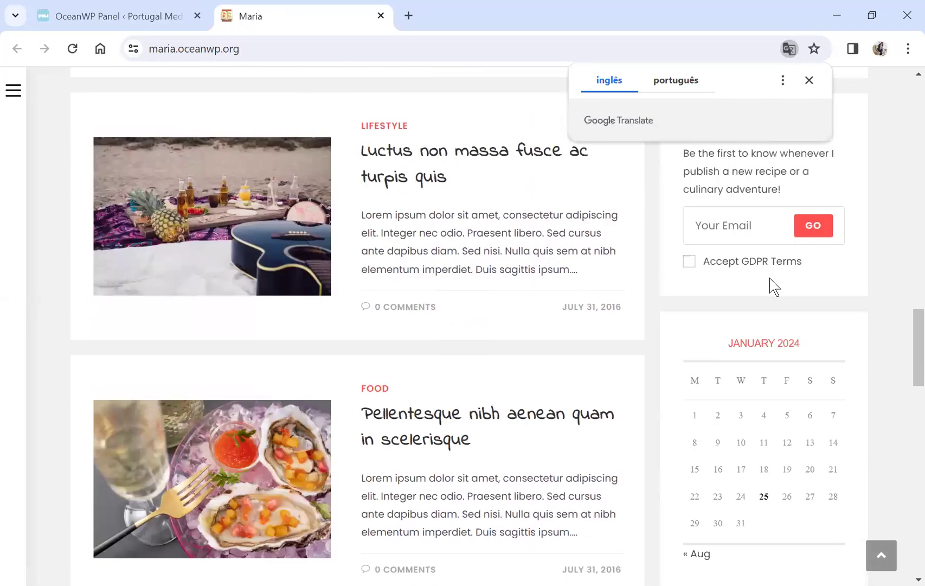
{"action": "scroll", "coordinate": [789, 418], "scroll_direction": "down", "scroll_amount": 5}
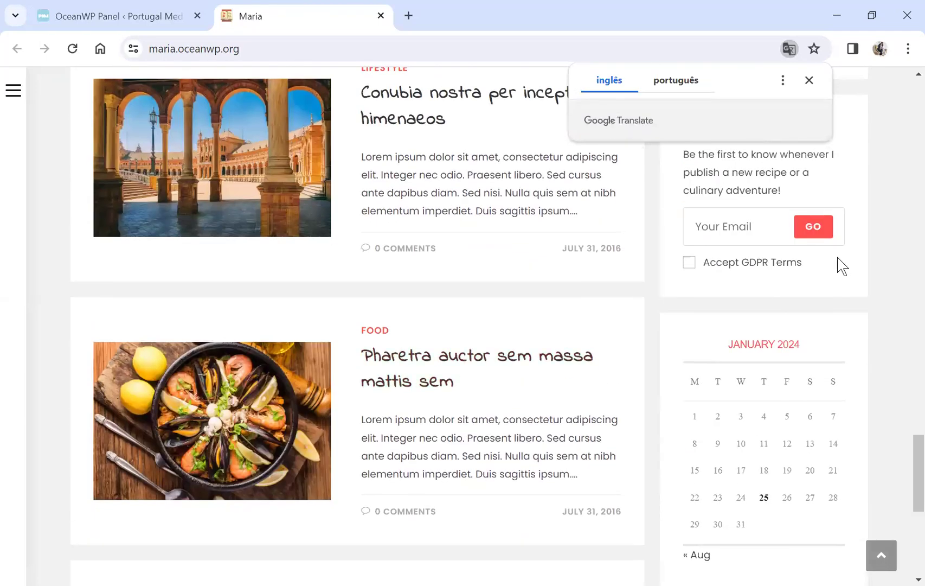
{"action": "scroll", "coordinate": [837, 258], "scroll_direction": "up", "scroll_amount": 6}
{"action": "scroll", "coordinate": [837, 258], "scroll_direction": "down", "scroll_amount": 8}
{"action": "scroll", "coordinate": [837, 258], "scroll_direction": "down", "scroll_amount": 4}
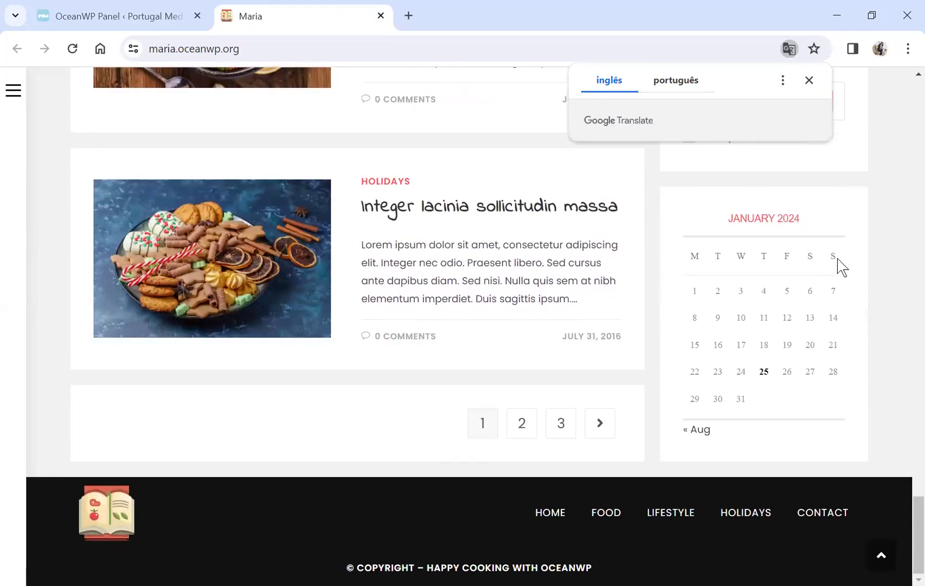
{"action": "scroll", "coordinate": [551, 275], "scroll_direction": "up", "scroll_amount": 20}
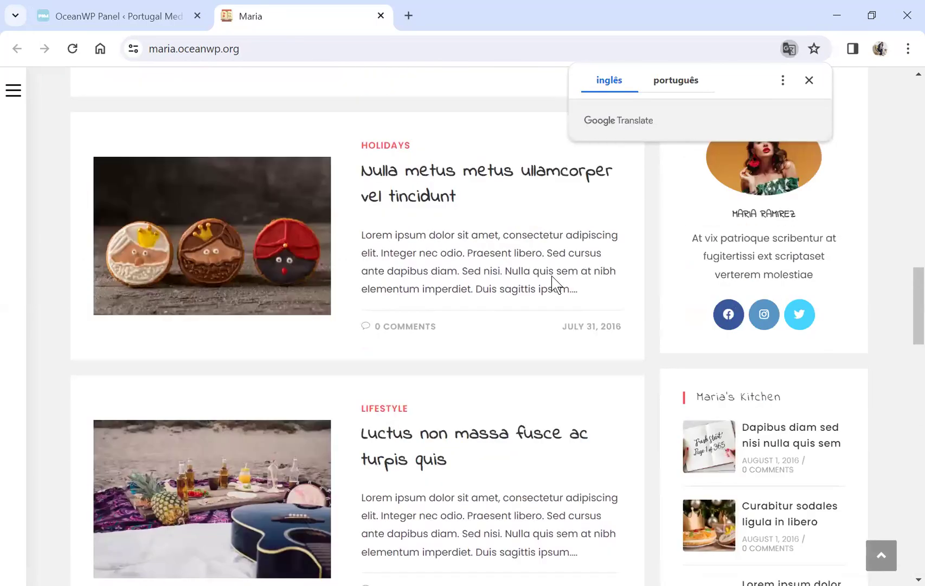
{"action": "scroll", "coordinate": [552, 276], "scroll_direction": "up", "scroll_amount": 15}
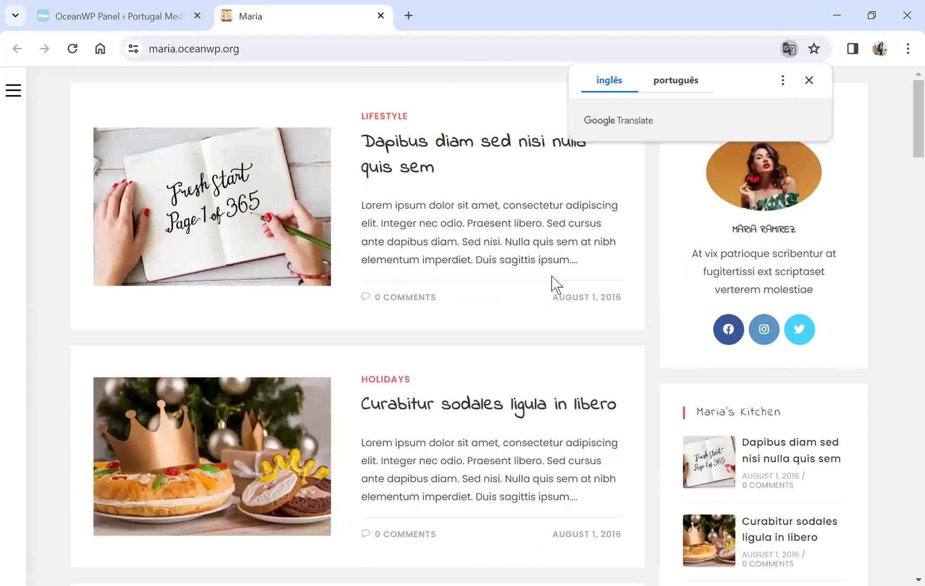
{"action": "left_click", "coordinate": [136, 13]}
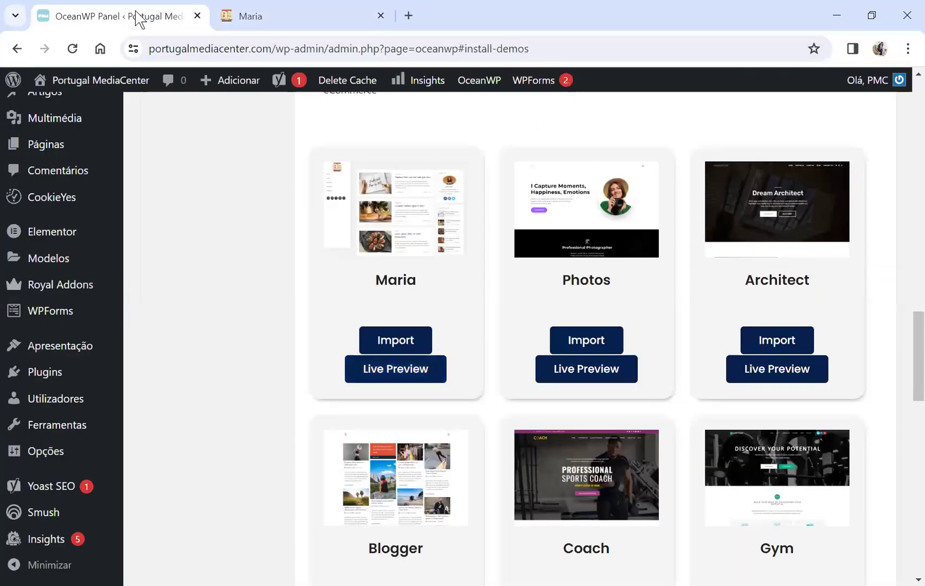
- Open the Blogger demo's import window, review its reset advice and required plugins, and close it without importing
{"action": "scroll", "coordinate": [380, 323], "scroll_direction": "down", "scroll_amount": 6}
{"action": "left_click", "coordinate": [402, 212]}
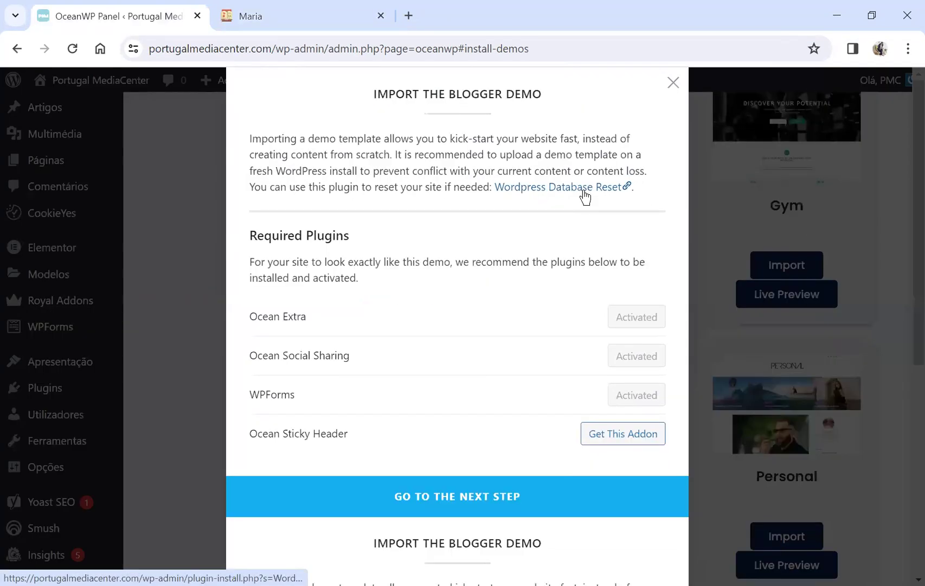
{"action": "scroll", "coordinate": [601, 186], "scroll_direction": "down", "scroll_amount": 5}
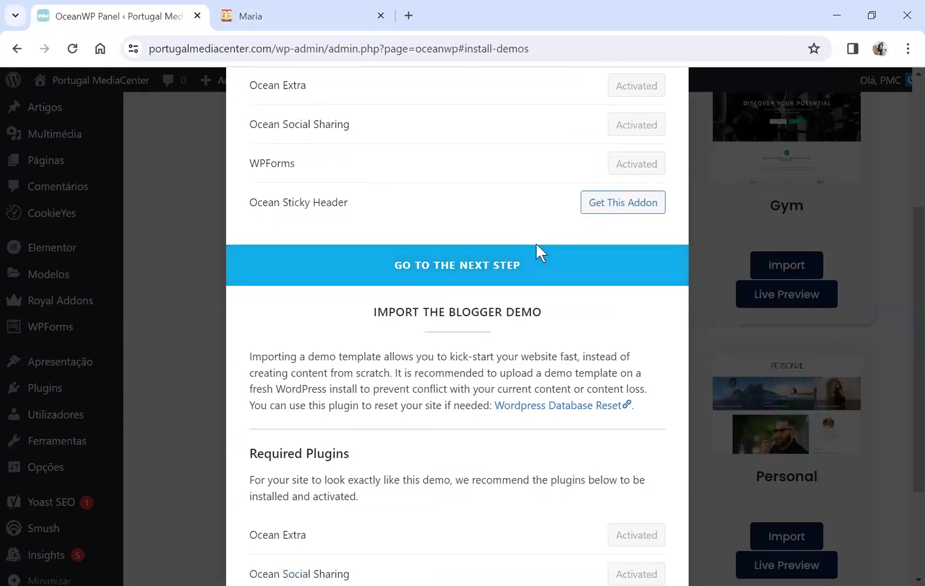
{"action": "scroll", "coordinate": [536, 242], "scroll_direction": "down", "scroll_amount": 3}
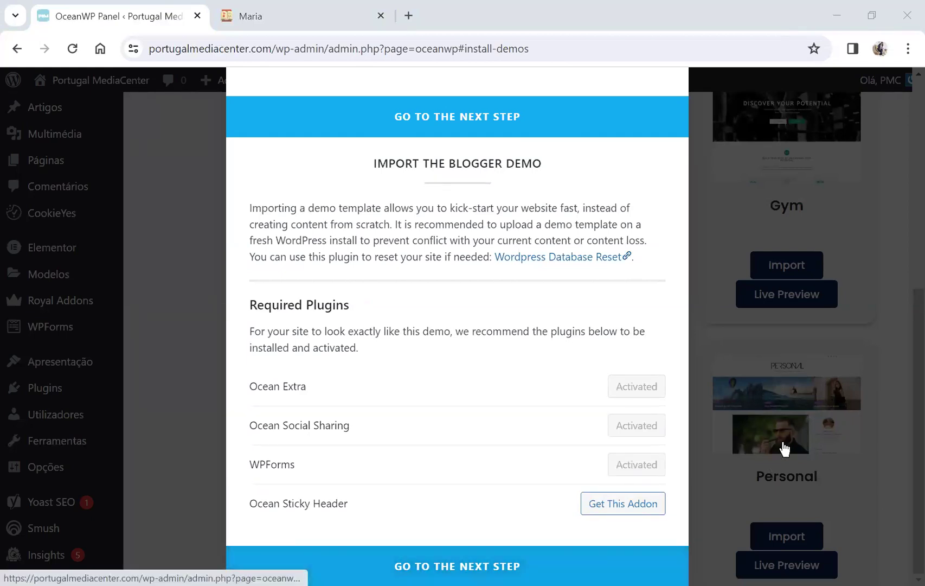
{"action": "left_click", "coordinate": [867, 372]}
- Open the OceanWP Ocean Images section and review its upgrade banner and the Ocean Images & Icons description
{"action": "scroll", "coordinate": [657, 380], "scroll_direction": "down", "scroll_amount": 8}
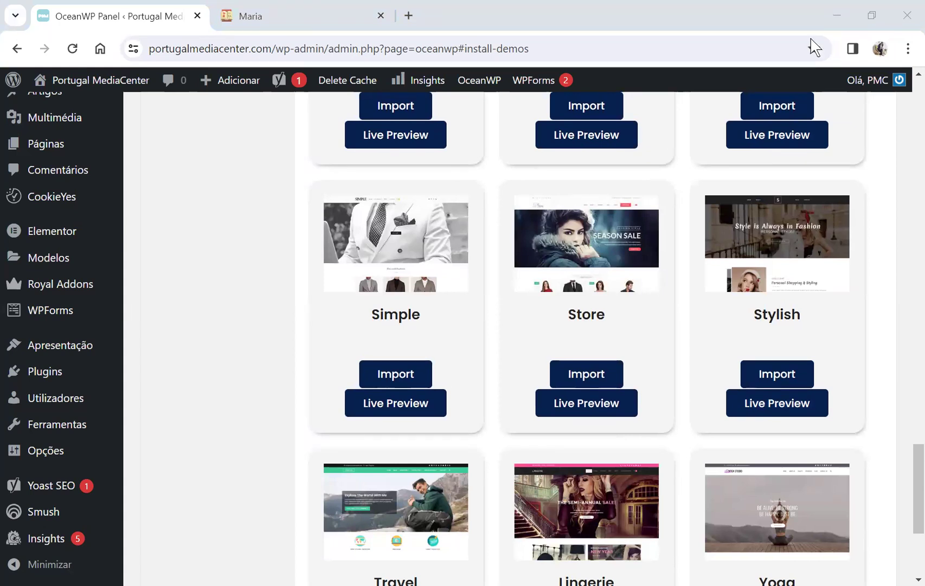
{"action": "scroll", "coordinate": [789, 265], "scroll_direction": "down", "scroll_amount": 4}
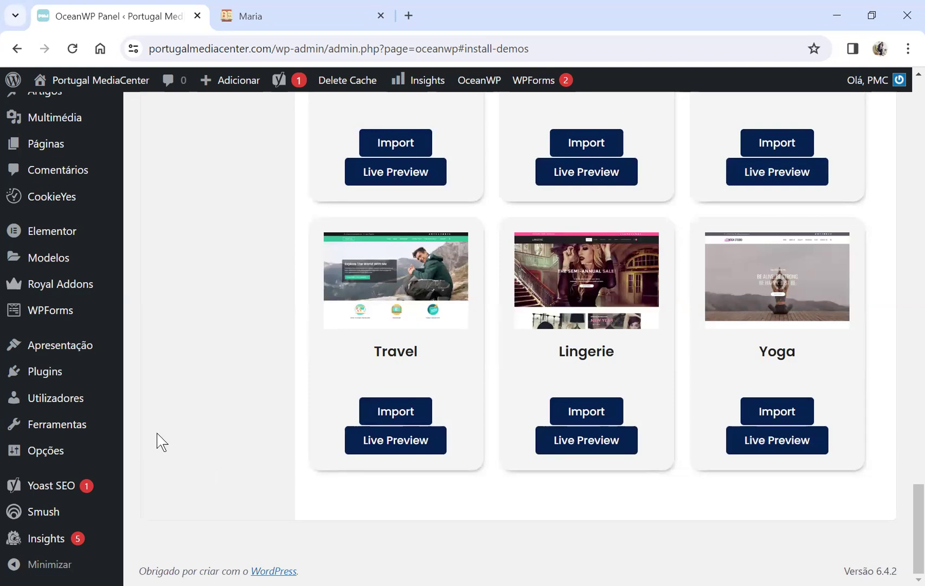
{"action": "scroll", "coordinate": [158, 431], "scroll_direction": "up", "scroll_amount": 20}
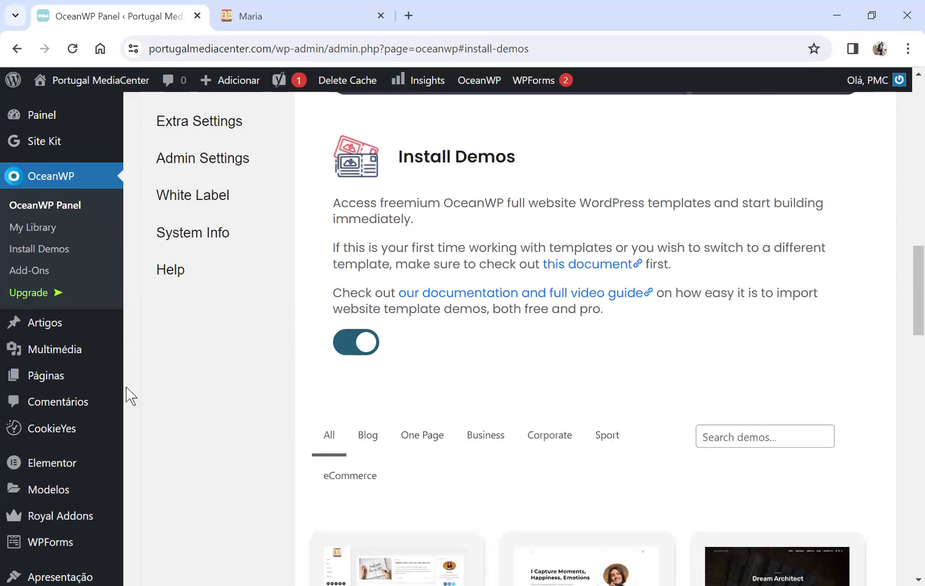
{"action": "scroll", "coordinate": [130, 395], "scroll_direction": "up", "scroll_amount": 10}
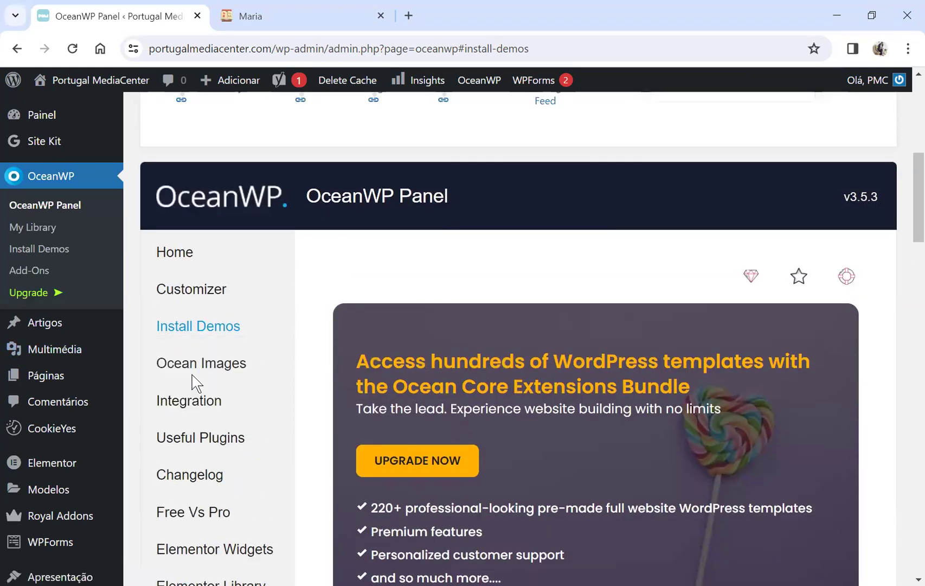
{"action": "left_click", "coordinate": [202, 369]}
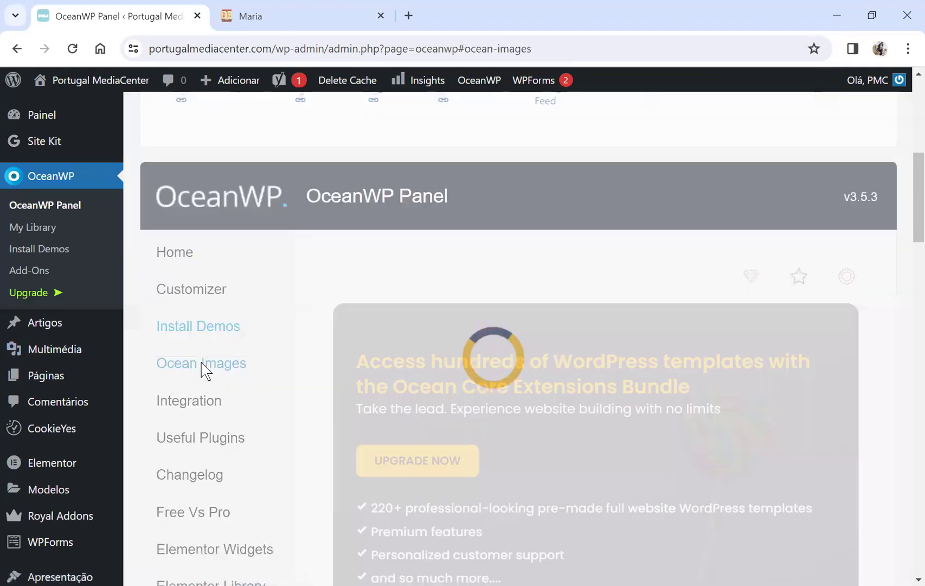
{"action": "scroll", "coordinate": [675, 263], "scroll_direction": "down", "scroll_amount": 1}
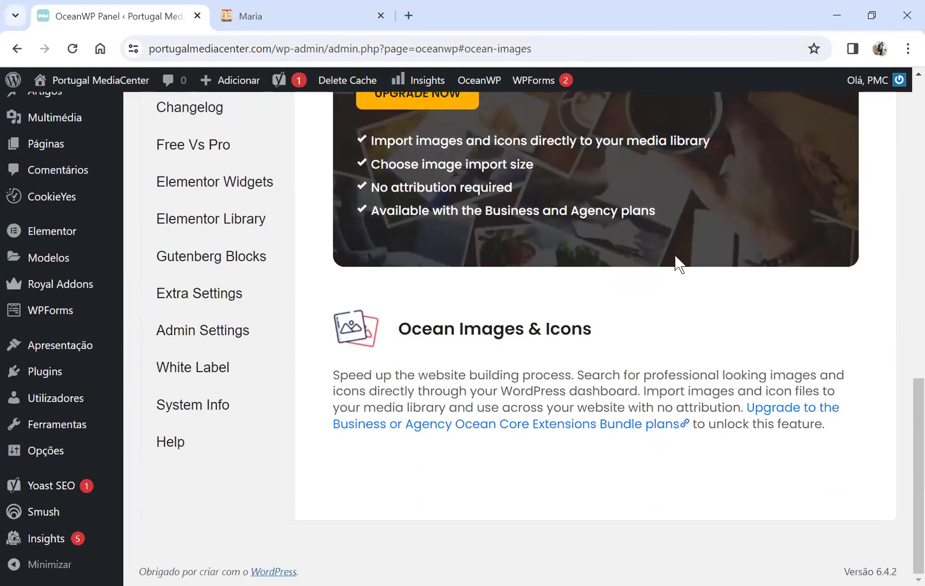
{"action": "scroll", "coordinate": [328, 380], "scroll_direction": "up", "scroll_amount": 5}
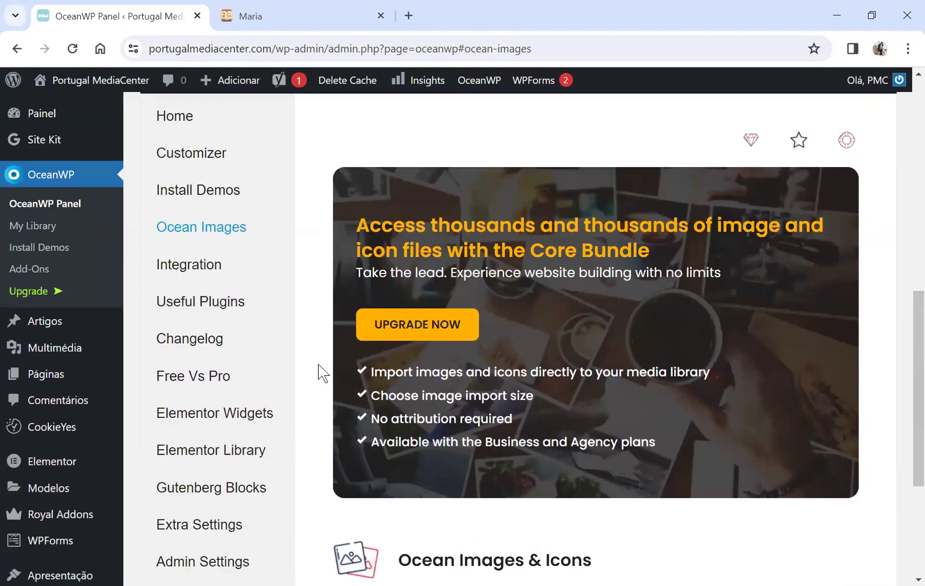
- Open the OceanWP Integration section and review the SVG Support, Google Maps, Google reCAPTCHA, MailChimp and Adobe Fonts options
{"action": "left_click", "coordinate": [191, 273]}
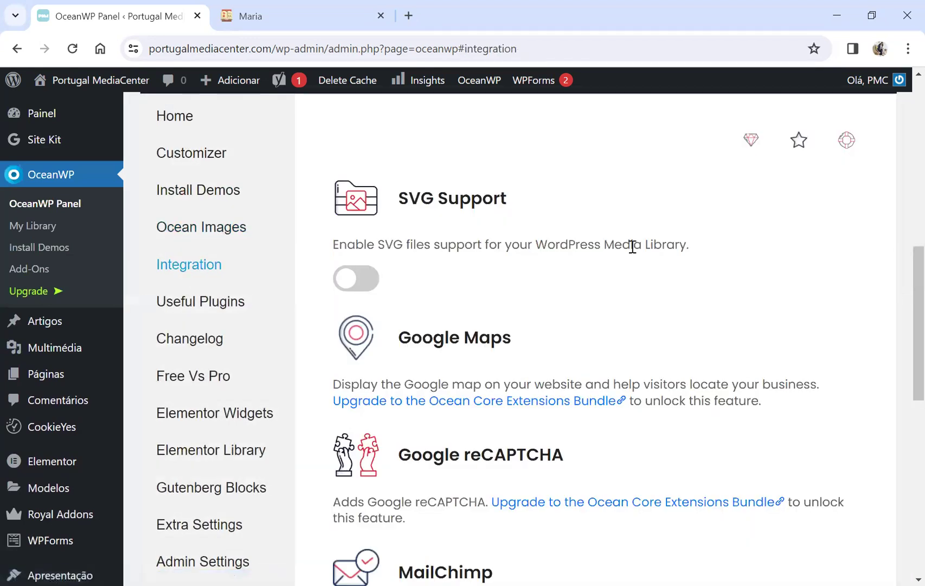
{"action": "scroll", "coordinate": [632, 247], "scroll_direction": "down", "scroll_amount": 9}
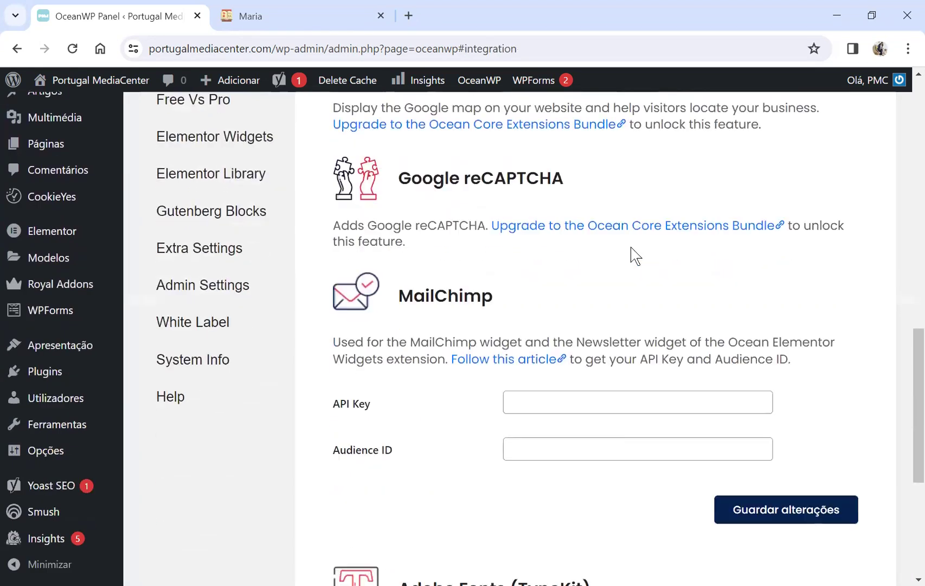
{"action": "scroll", "coordinate": [542, 271], "scroll_direction": "up", "scroll_amount": 3}
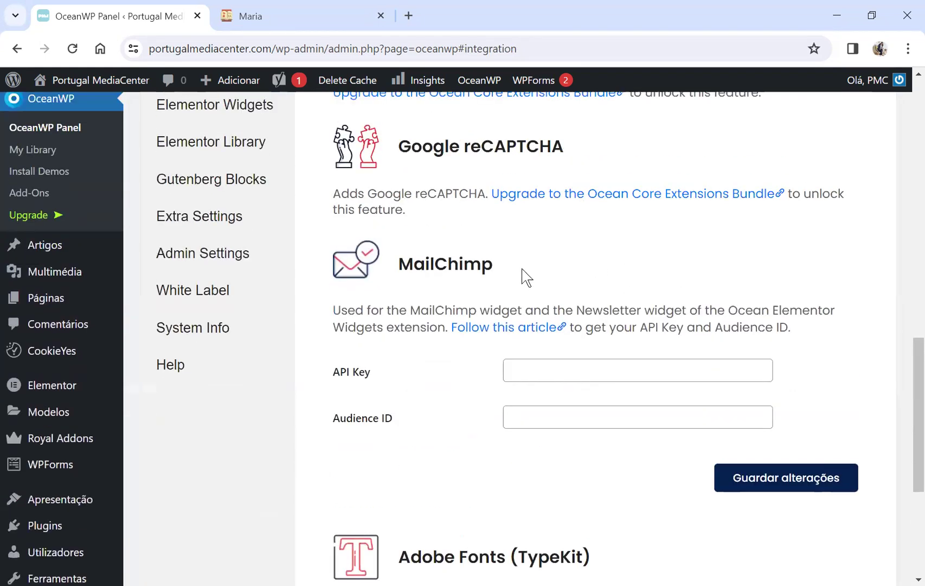
{"action": "scroll", "coordinate": [641, 295], "scroll_direction": "down", "scroll_amount": 5}
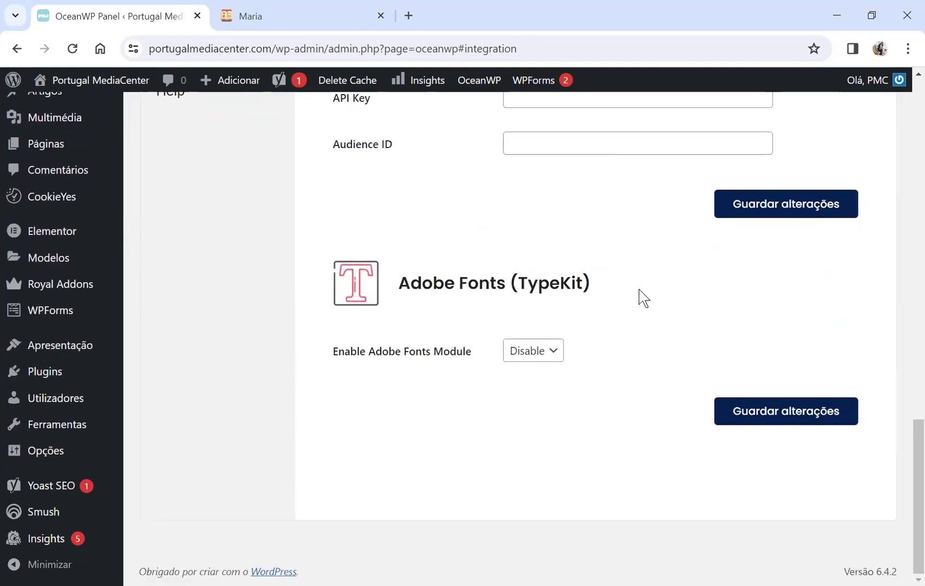
{"action": "scroll", "coordinate": [643, 297], "scroll_direction": "up", "scroll_amount": 8}
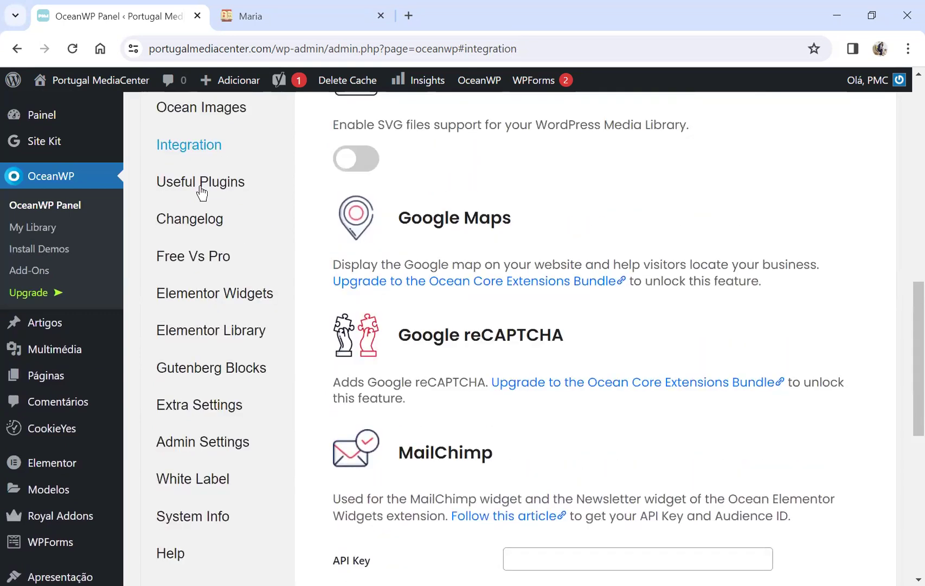
- Open the OceanWP Useful Plugins section and review the recommended plugins from Ocean Extra through Ocean Product Sharing
{"action": "left_click", "coordinate": [201, 190]}
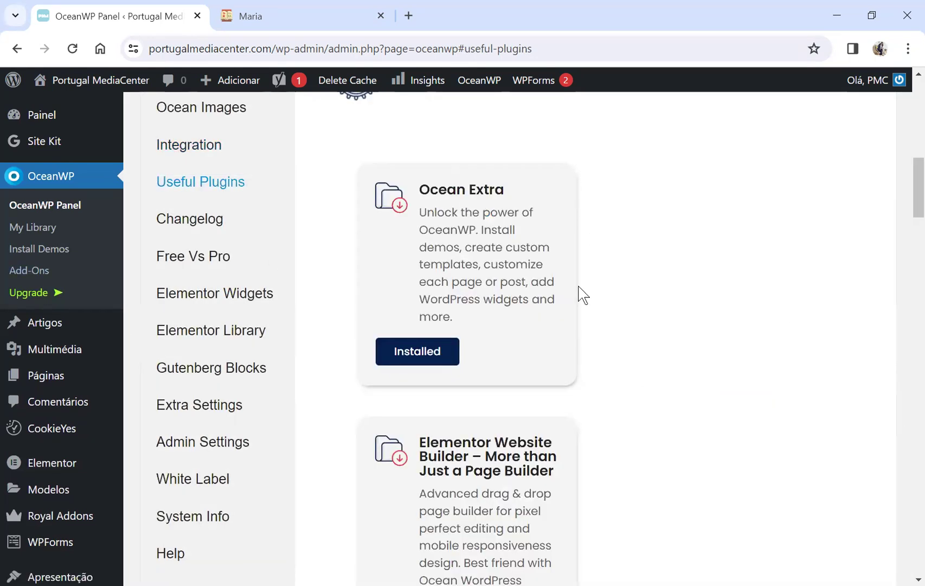
{"action": "scroll", "coordinate": [717, 349], "scroll_direction": "down", "scroll_amount": 4}
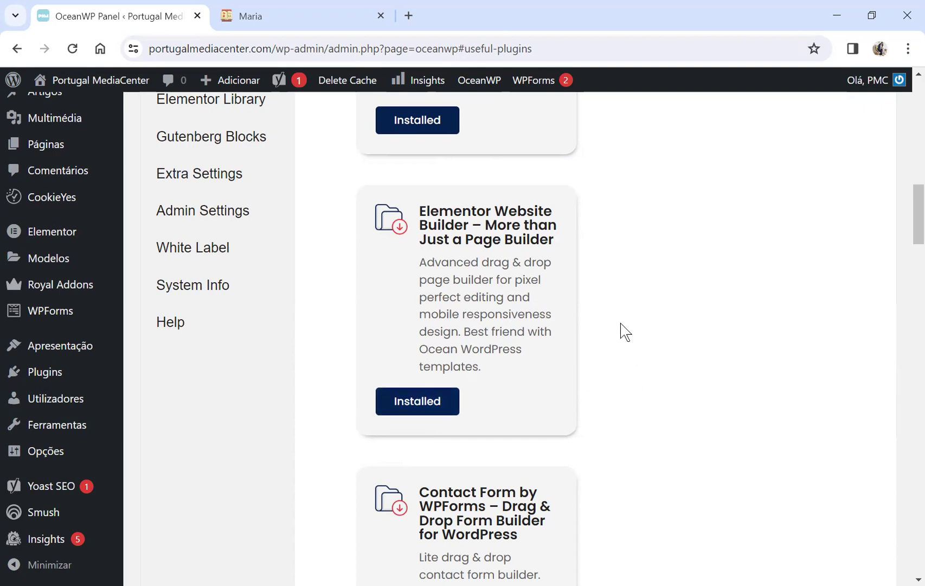
{"action": "scroll", "coordinate": [680, 320], "scroll_direction": "down", "scroll_amount": 3}
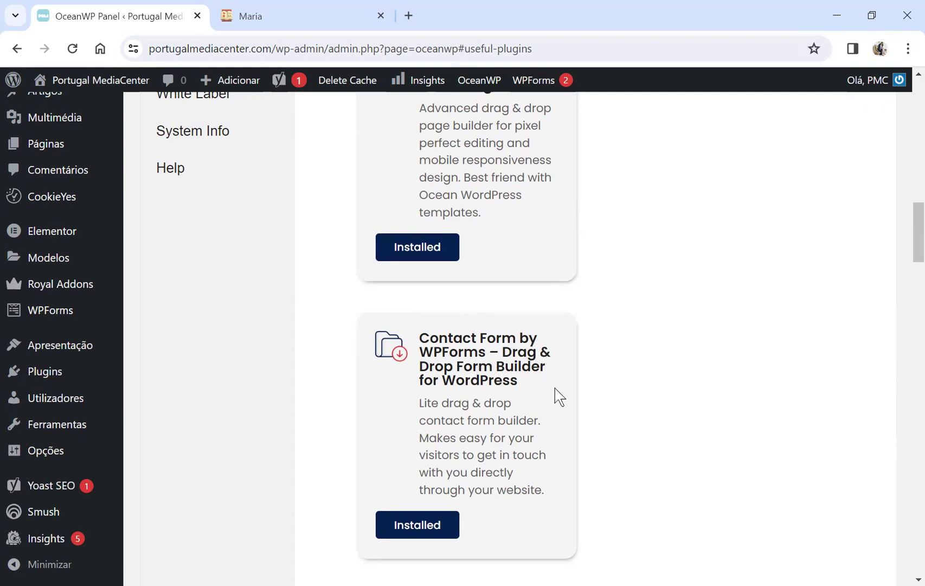
{"action": "scroll", "coordinate": [500, 413], "scroll_direction": "down", "scroll_amount": 4}
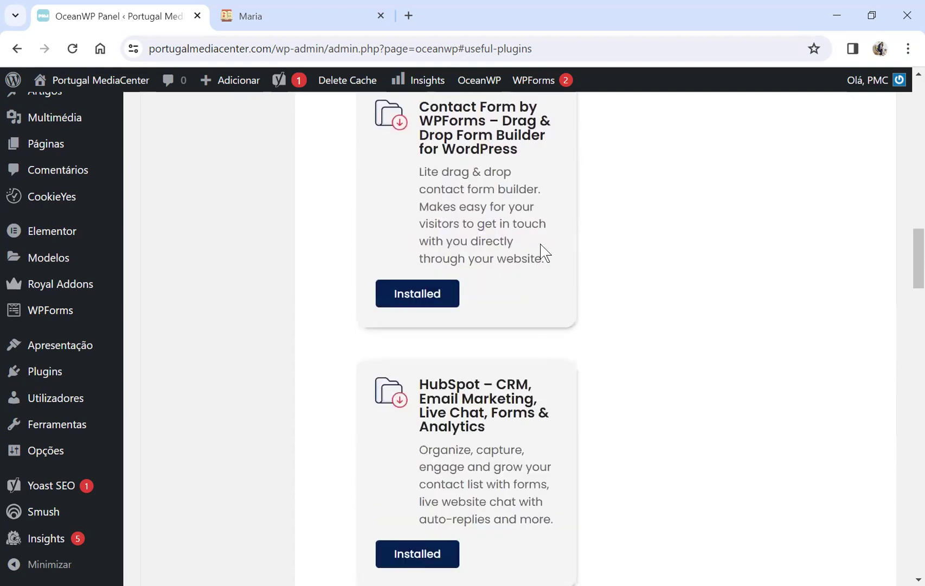
{"action": "scroll", "coordinate": [529, 300], "scroll_direction": "down", "scroll_amount": 3}
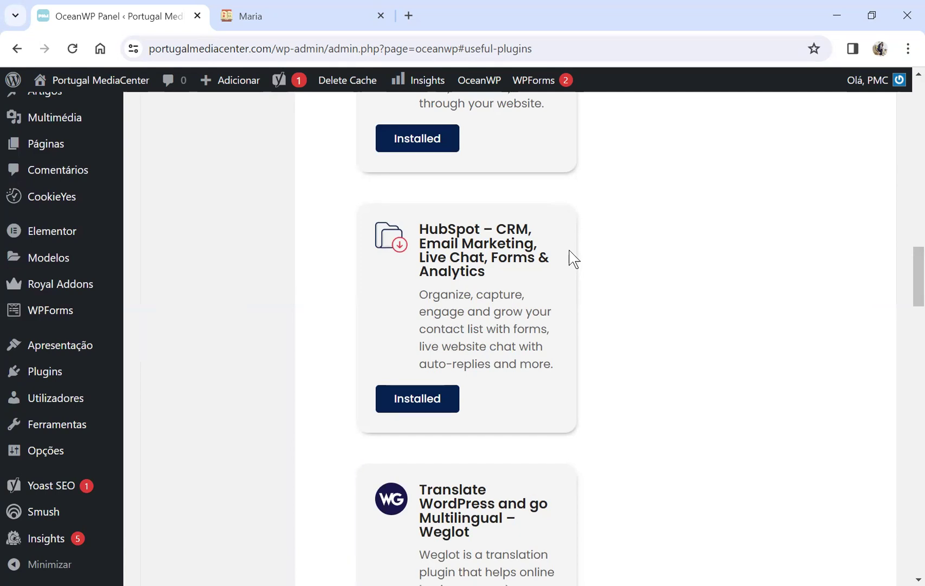
{"action": "scroll", "coordinate": [574, 260], "scroll_direction": "down", "scroll_amount": 7}
{"action": "scroll", "coordinate": [573, 259], "scroll_direction": "down", "scroll_amount": 11}
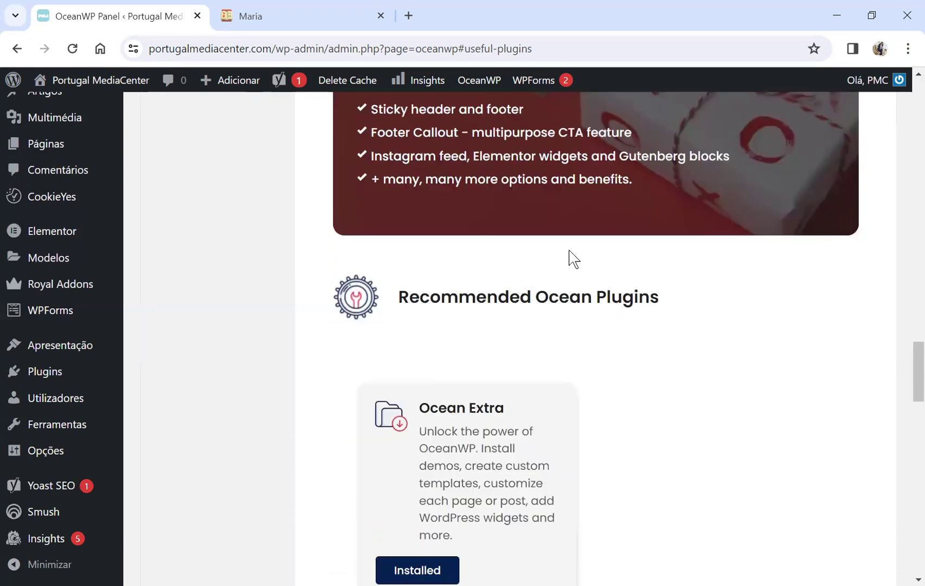
{"action": "scroll", "coordinate": [573, 259], "scroll_direction": "down", "scroll_amount": 12}
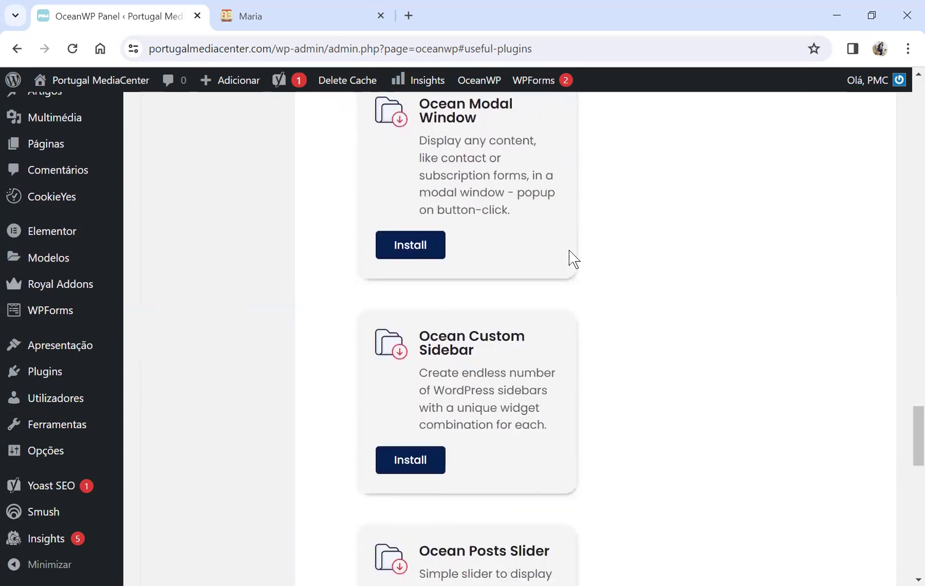
{"action": "scroll", "coordinate": [573, 259], "scroll_direction": "down", "scroll_amount": 11}
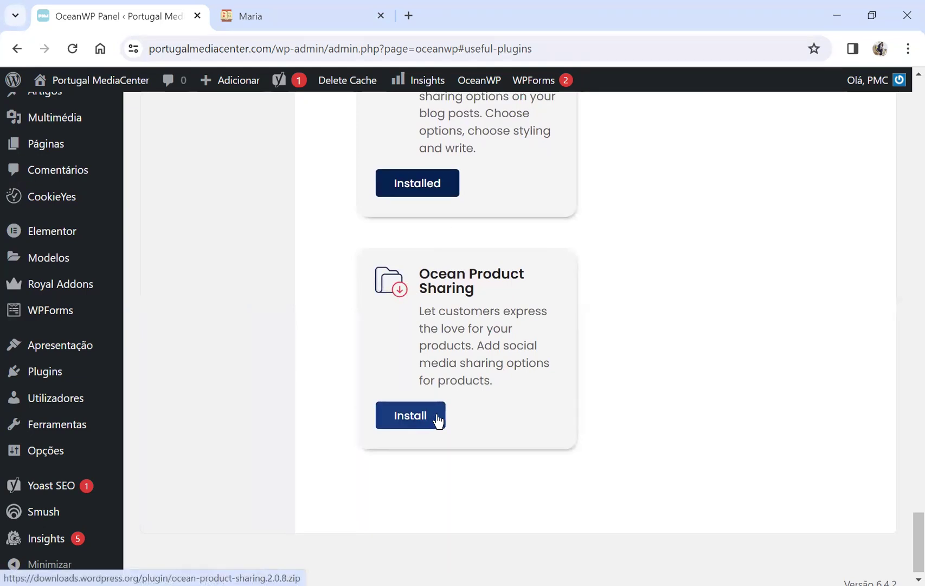
- Review the Ocean plugin cards again, including Social Sharing, Posts Slider, Custom Sidebar and Modal Window, returning to the start of the list
{"action": "scroll", "coordinate": [440, 415], "scroll_direction": "up", "scroll_amount": 2}
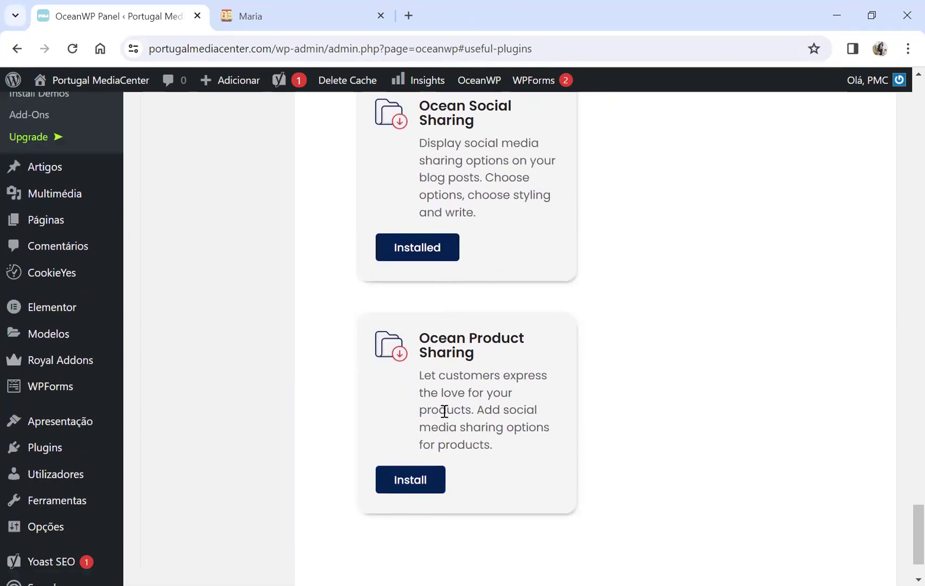
{"action": "scroll", "coordinate": [444, 411], "scroll_direction": "up", "scroll_amount": 2}
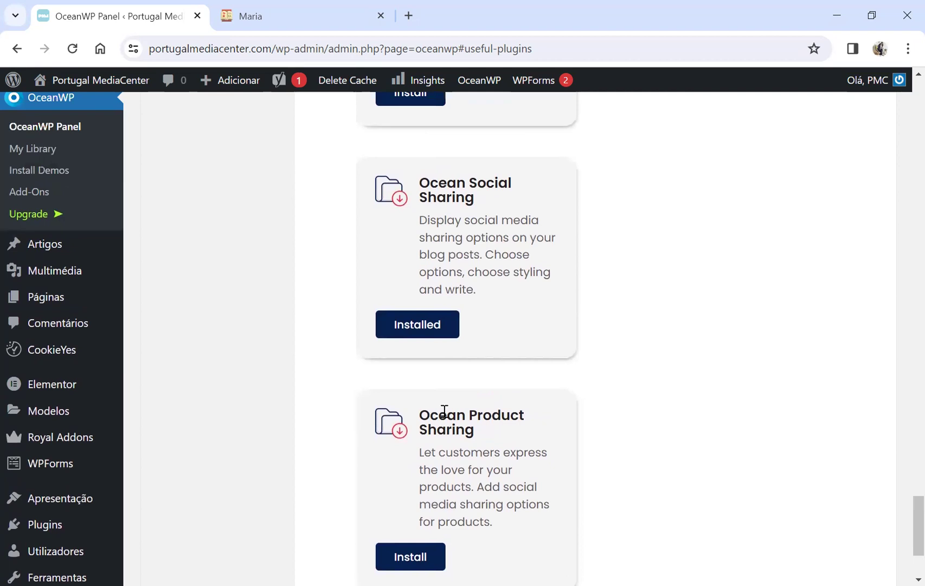
{"action": "scroll", "coordinate": [444, 411], "scroll_direction": "up", "scroll_amount": 2}
{"action": "scroll", "coordinate": [489, 342], "scroll_direction": "up", "scroll_amount": 4}
{"action": "scroll", "coordinate": [491, 338], "scroll_direction": "up", "scroll_amount": 6}
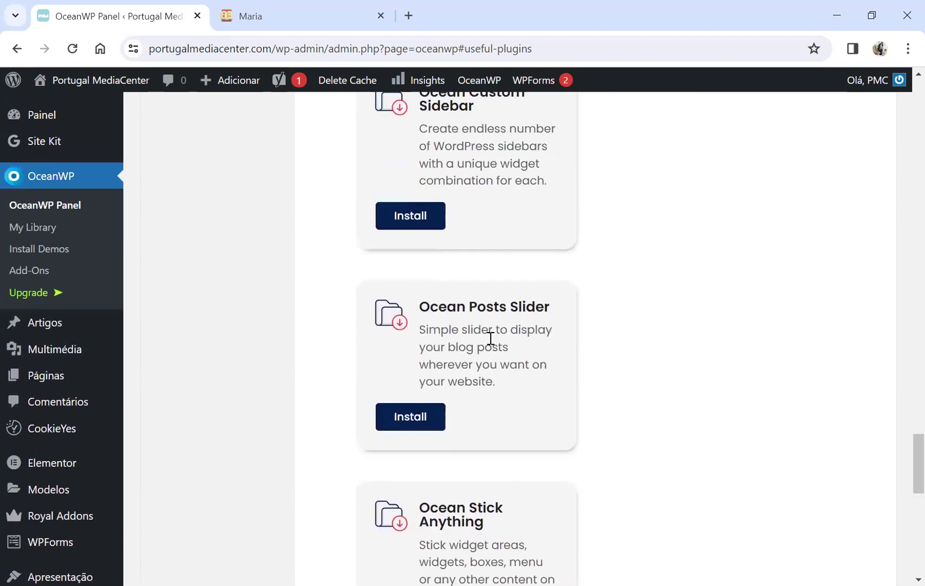
{"action": "scroll", "coordinate": [498, 395], "scroll_direction": "up", "scroll_amount": 3}
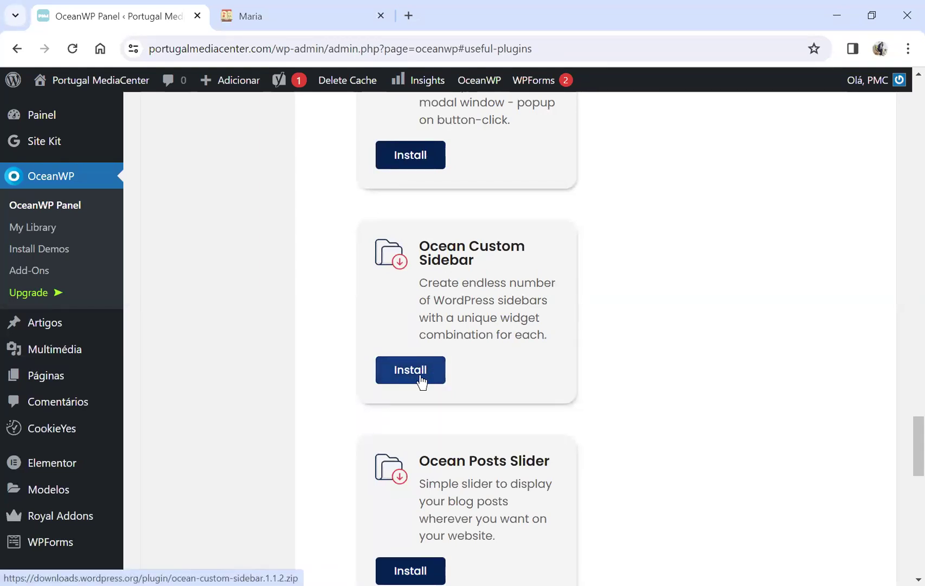
{"action": "scroll", "coordinate": [465, 363], "scroll_direction": "up", "scroll_amount": 4}
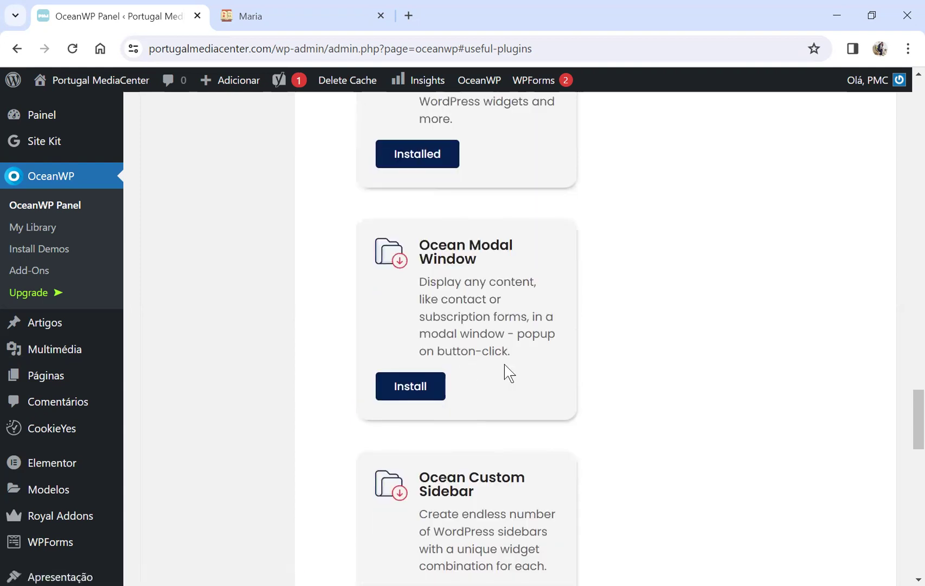
{"action": "scroll", "coordinate": [504, 363], "scroll_direction": "up", "scroll_amount": 20}
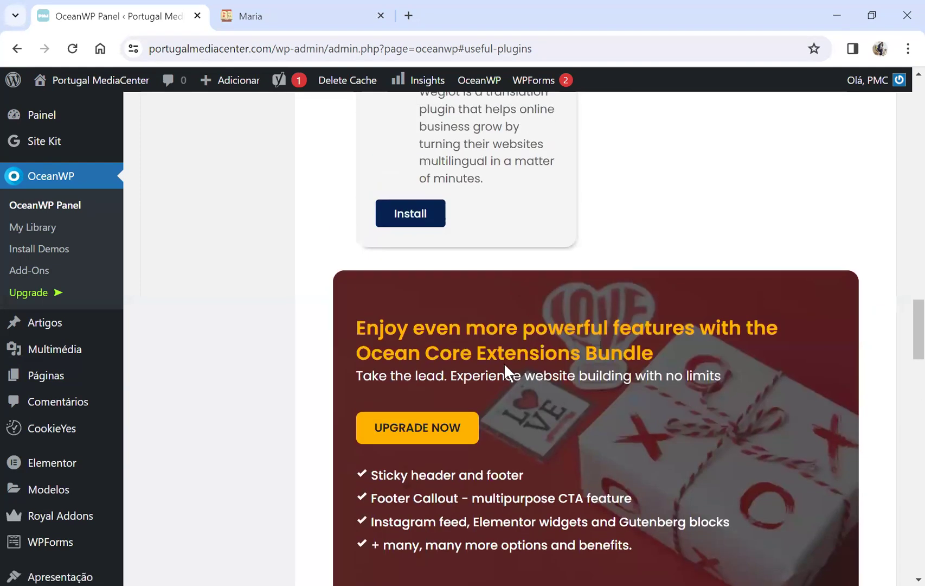
{"action": "scroll", "coordinate": [505, 363], "scroll_direction": "up", "scroll_amount": 8}
{"action": "scroll", "coordinate": [505, 364], "scroll_direction": "up", "scroll_amount": 3}
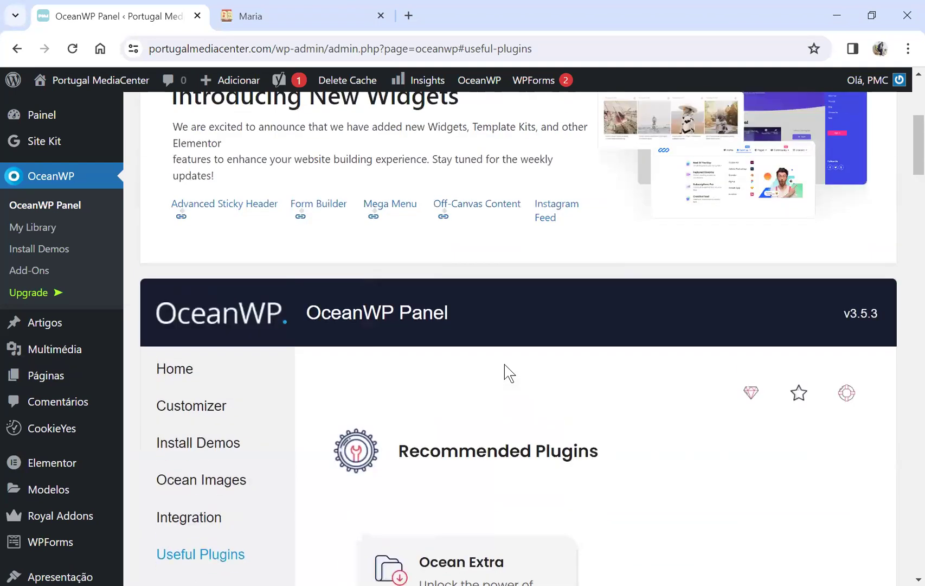
- Open the OceanWP Elementor Widgets section and review its upgrade banner and widget description
{"action": "scroll", "coordinate": [505, 363], "scroll_direction": "down", "scroll_amount": 4}
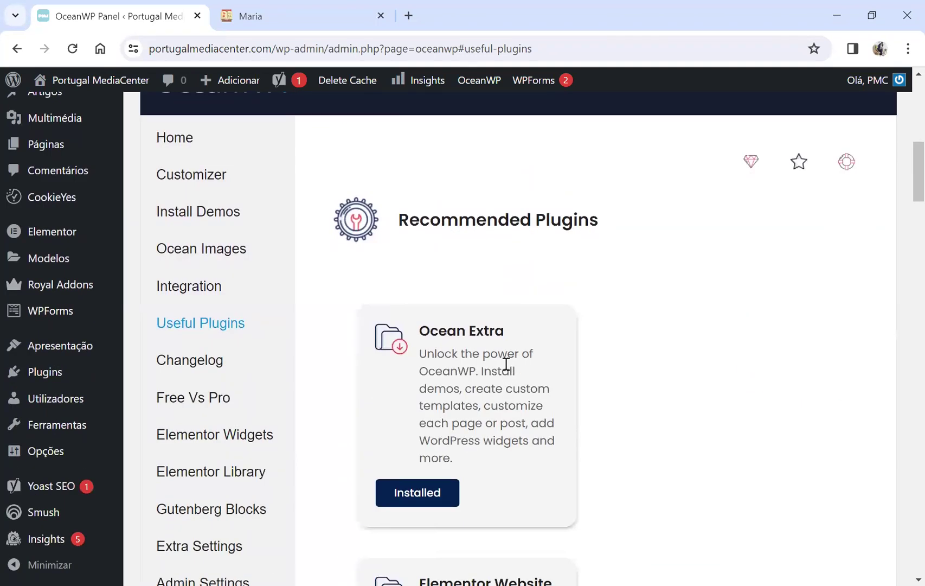
{"action": "scroll", "coordinate": [506, 364], "scroll_direction": "down", "scroll_amount": 1}
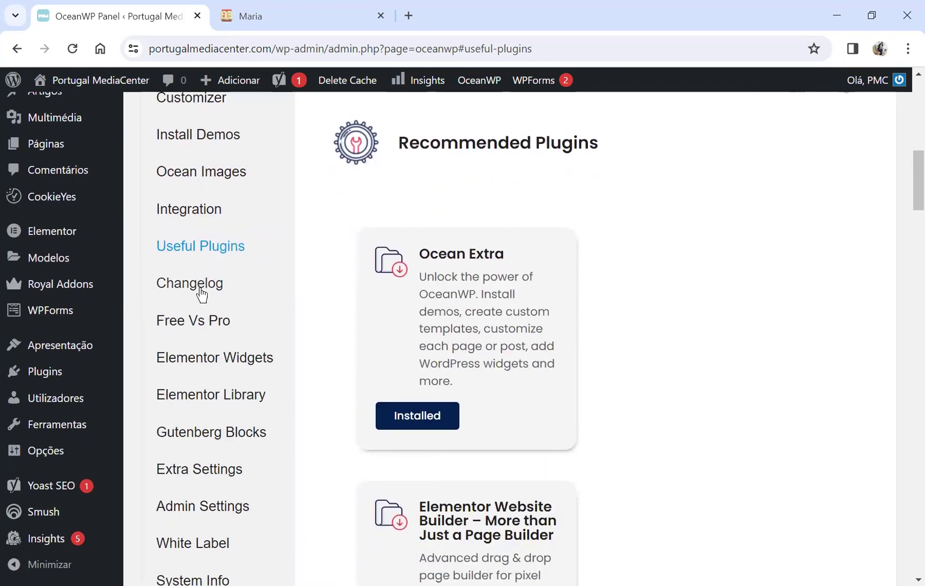
{"action": "left_click", "coordinate": [253, 363]}
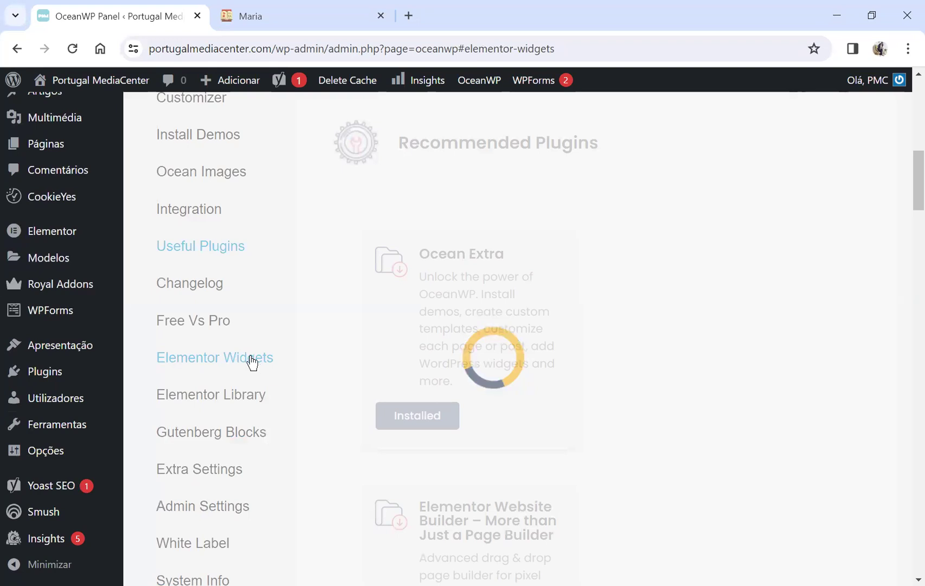
{"action": "scroll", "coordinate": [488, 320], "scroll_direction": "down", "scroll_amount": 2}
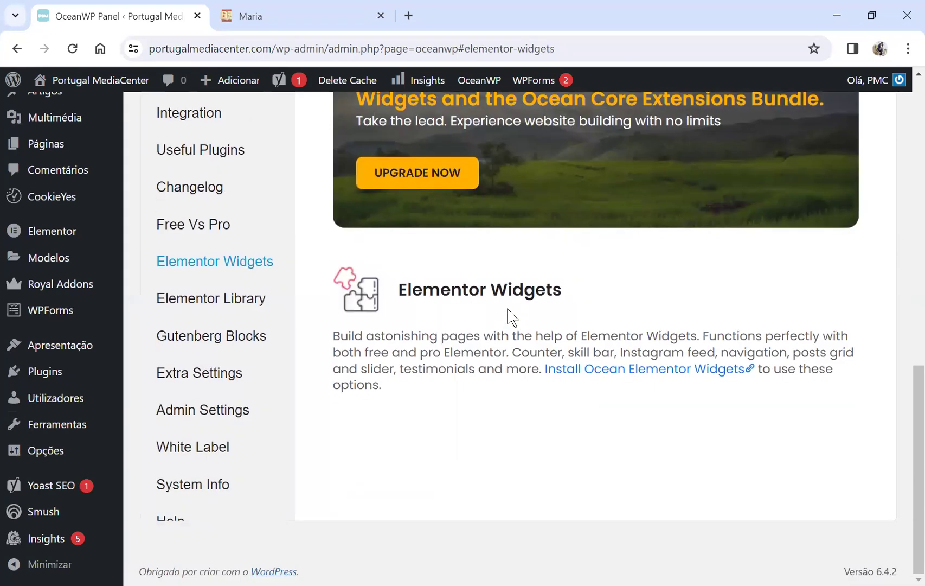
{"action": "scroll", "coordinate": [508, 310], "scroll_direction": "up", "scroll_amount": 4}
{"action": "scroll", "coordinate": [367, 366], "scroll_direction": "down", "scroll_amount": 4}
- Open the Free Vs Pro section and compare the features included in each plan through the whole table
{"action": "left_click", "coordinate": [197, 224]}
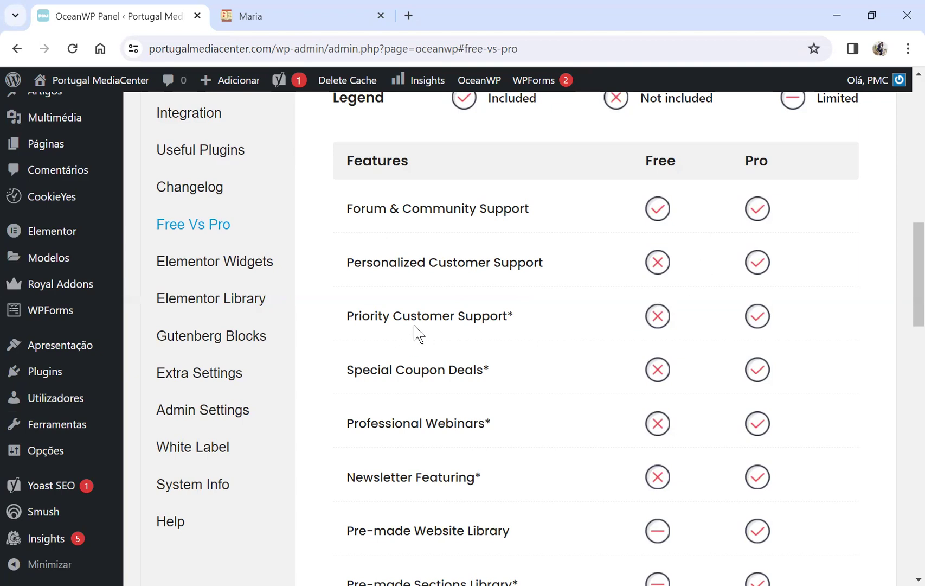
{"action": "scroll", "coordinate": [415, 324], "scroll_direction": "down", "scroll_amount": 1}
{"action": "scroll", "coordinate": [415, 325], "scroll_direction": "down", "scroll_amount": 15}
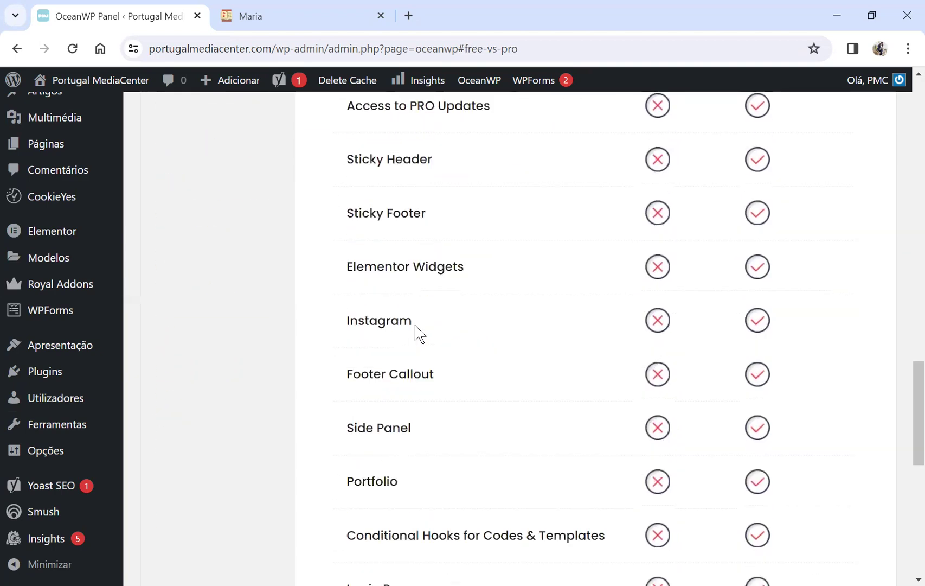
{"action": "scroll", "coordinate": [415, 324], "scroll_direction": "down", "scroll_amount": 4}
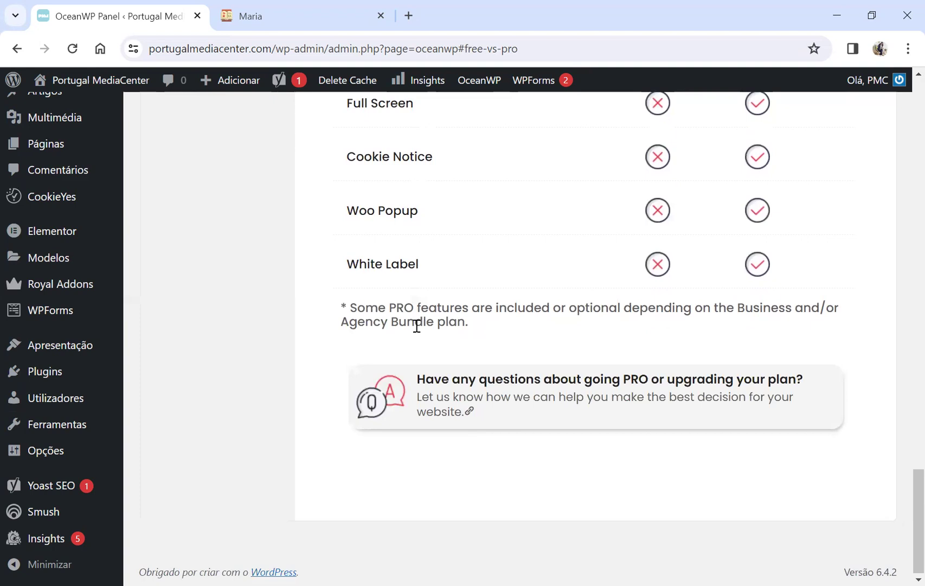
{"action": "scroll", "coordinate": [417, 326], "scroll_direction": "up", "scroll_amount": 13}
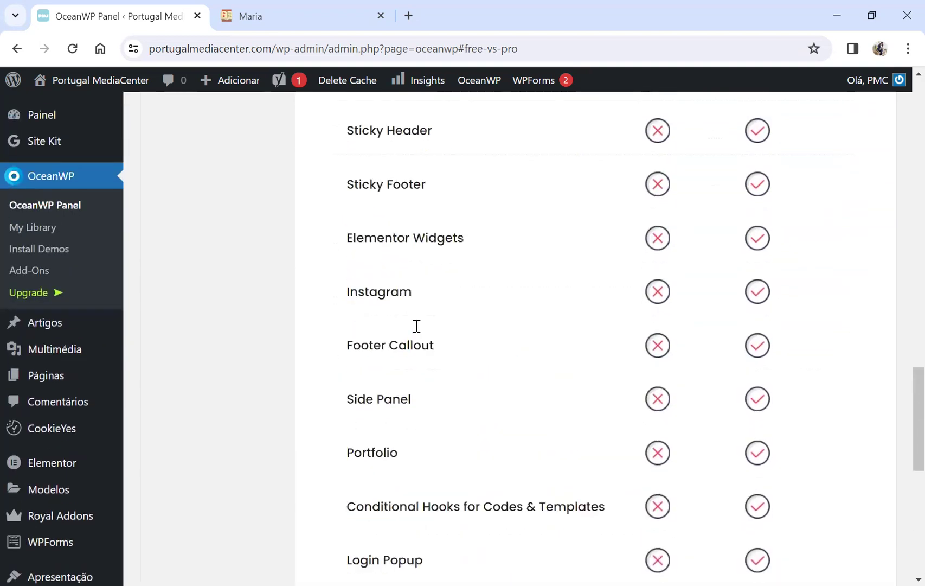
{"action": "scroll", "coordinate": [417, 332], "scroll_direction": "up", "scroll_amount": 10}
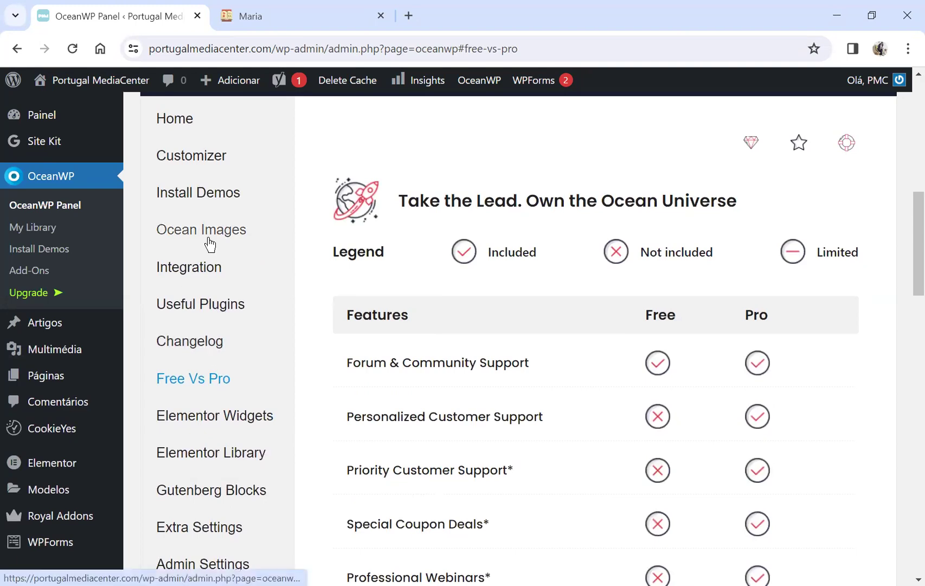
{"action": "scroll", "coordinate": [209, 239], "scroll_direction": "down", "scroll_amount": 4}
{"action": "scroll", "coordinate": [209, 236], "scroll_direction": "down", "scroll_amount": 11}
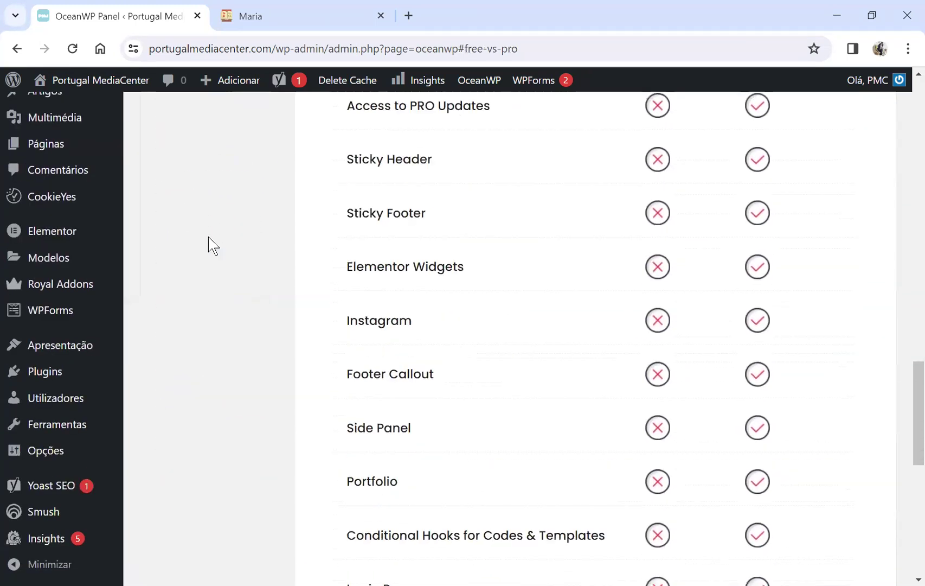
- Open My Library, start a new template to view its block editor, and return to the template list without saving
{"action": "scroll", "coordinate": [208, 237], "scroll_direction": "up", "scroll_amount": 16}
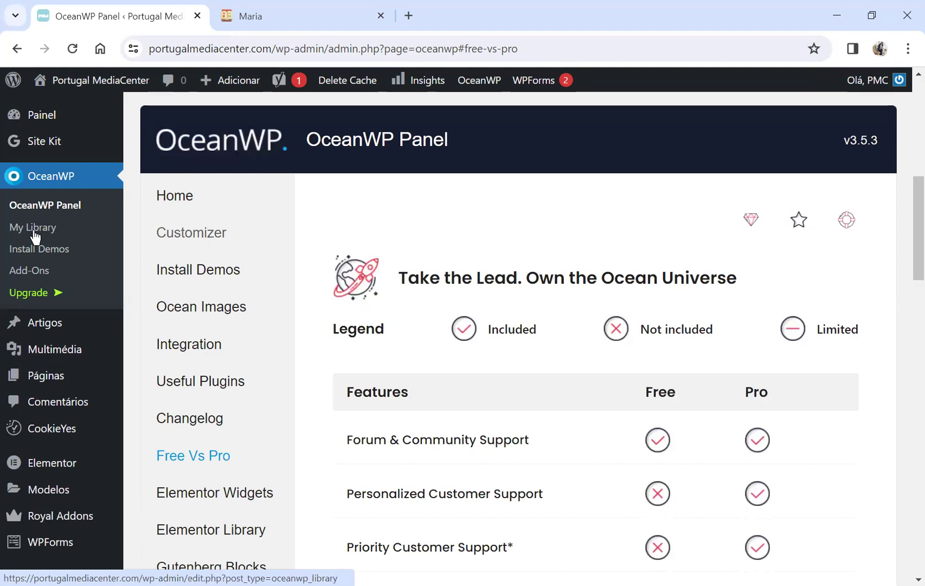
{"action": "left_click", "coordinate": [34, 228]}
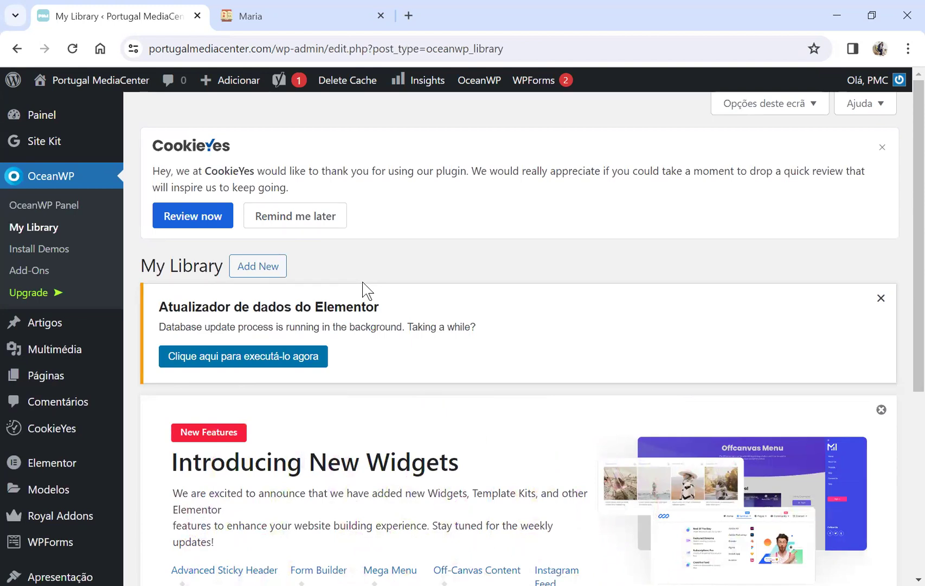
{"action": "left_click", "coordinate": [258, 267]}
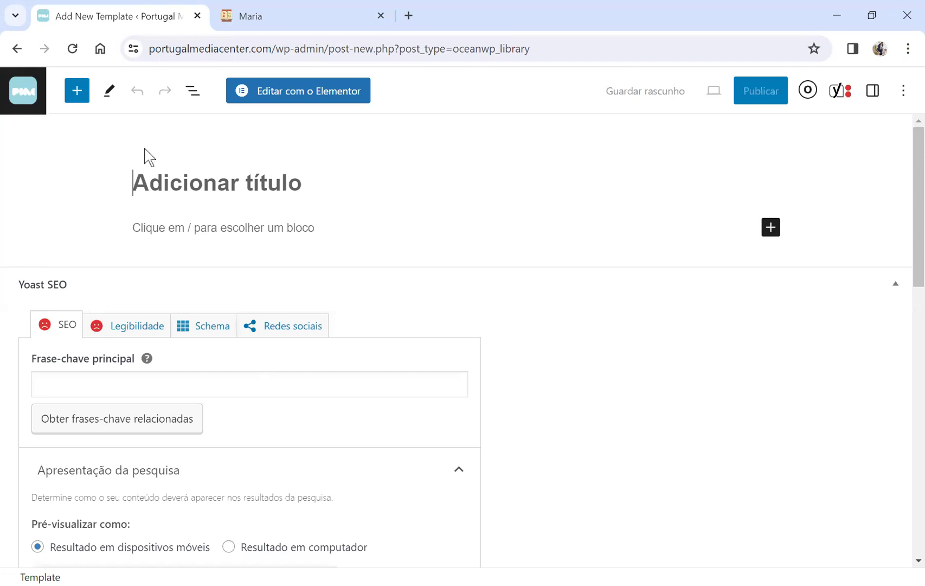
{"action": "left_click", "coordinate": [28, 103]}
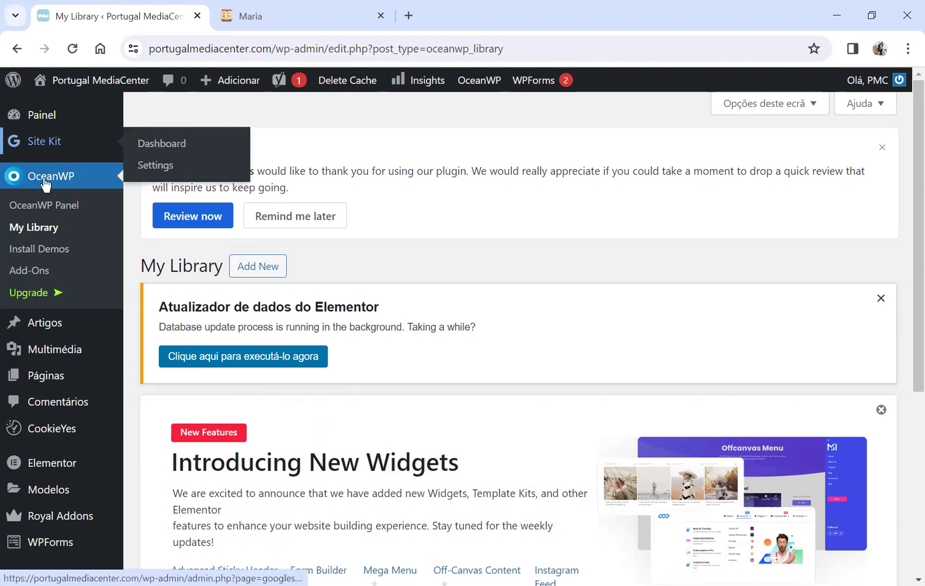
- Open OceanWP's Install Demos section and browse the demo templates down to Travel, Lingerie and Yoga
{"action": "left_click", "coordinate": [60, 253]}
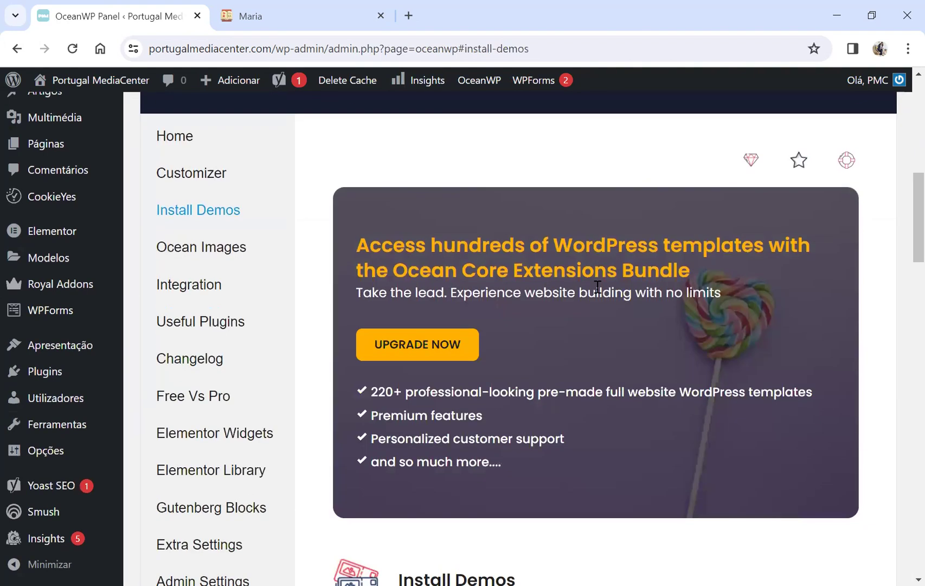
{"action": "scroll", "coordinate": [598, 287], "scroll_direction": "down", "scroll_amount": 20}
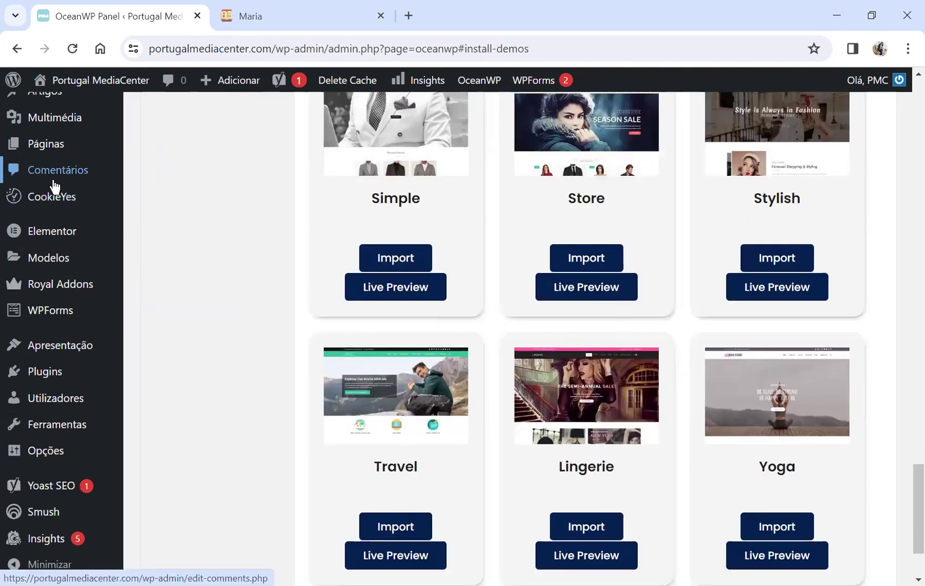
{"action": "mouse_move", "coordinate": [54, 260]}
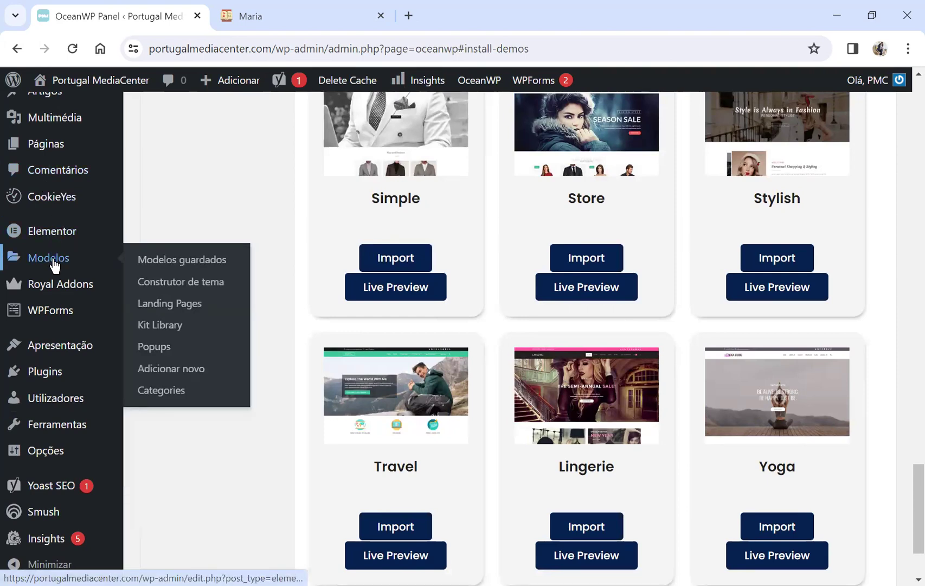
- Open OceanWP's Add-Ons page and review the paid extensions, starting with Ocean Footer Callout and Ocean Sticky Header
{"action": "scroll", "coordinate": [56, 264], "scroll_direction": "up", "scroll_amount": 3}
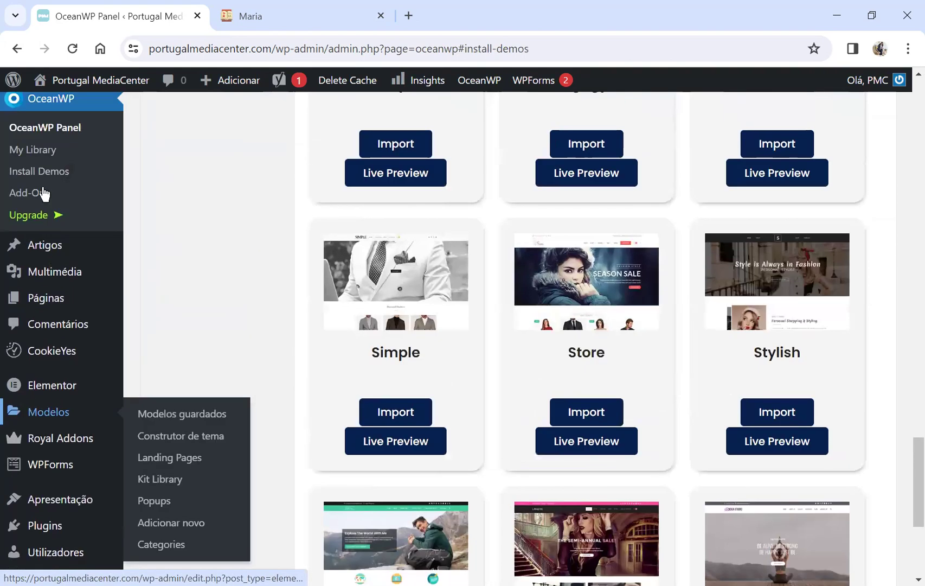
{"action": "scroll", "coordinate": [54, 255], "scroll_direction": "up", "scroll_amount": 2}
{"action": "left_click", "coordinate": [36, 275]}
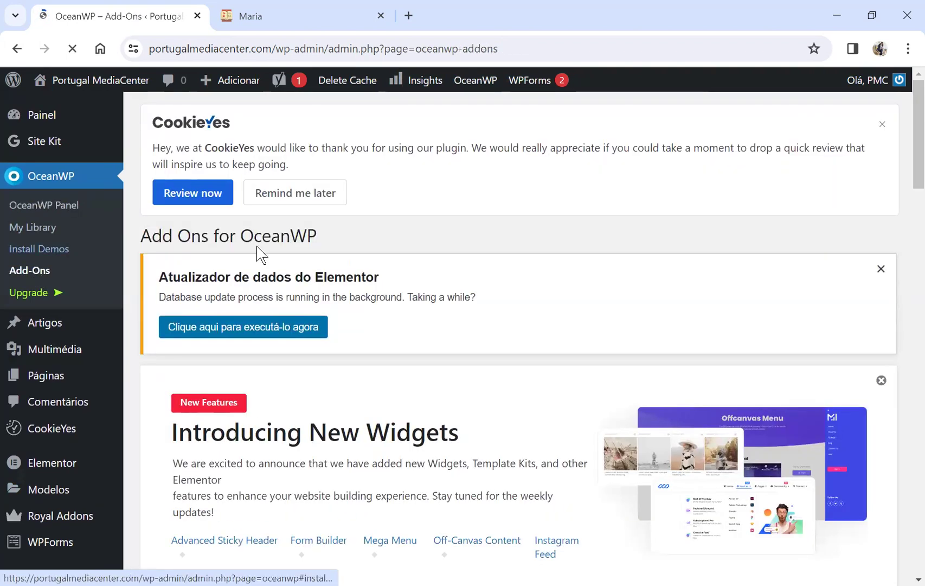
{"action": "scroll", "coordinate": [362, 259], "scroll_direction": "down", "scroll_amount": 4}
{"action": "scroll", "coordinate": [362, 260], "scroll_direction": "down", "scroll_amount": 4}
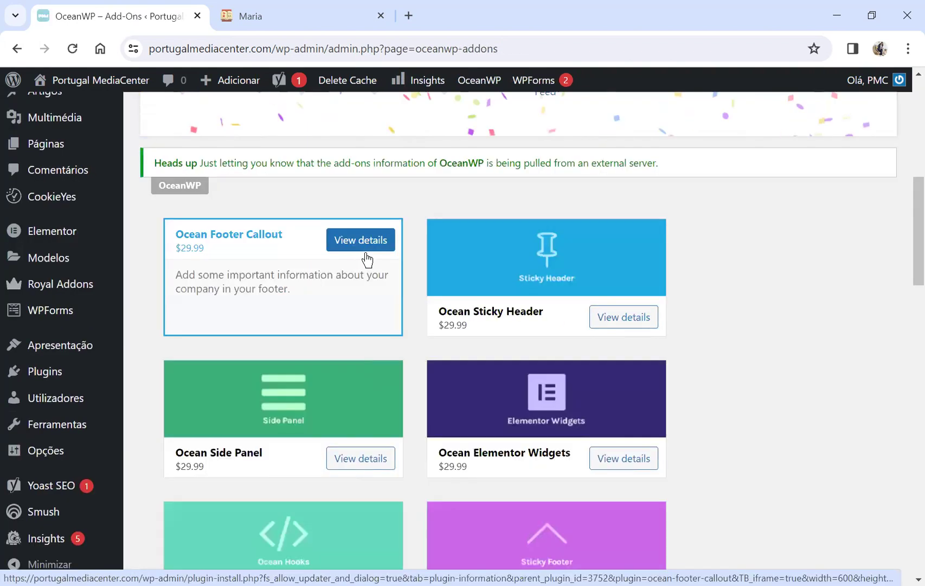
- Examine the rest of the OceanWP add-ons list through Ocean eComm Treasure Box, including the free extensions, and return to its beginning
{"action": "scroll", "coordinate": [457, 295], "scroll_direction": "down", "scroll_amount": 4}
{"action": "scroll", "coordinate": [457, 295], "scroll_direction": "down", "scroll_amount": 3}
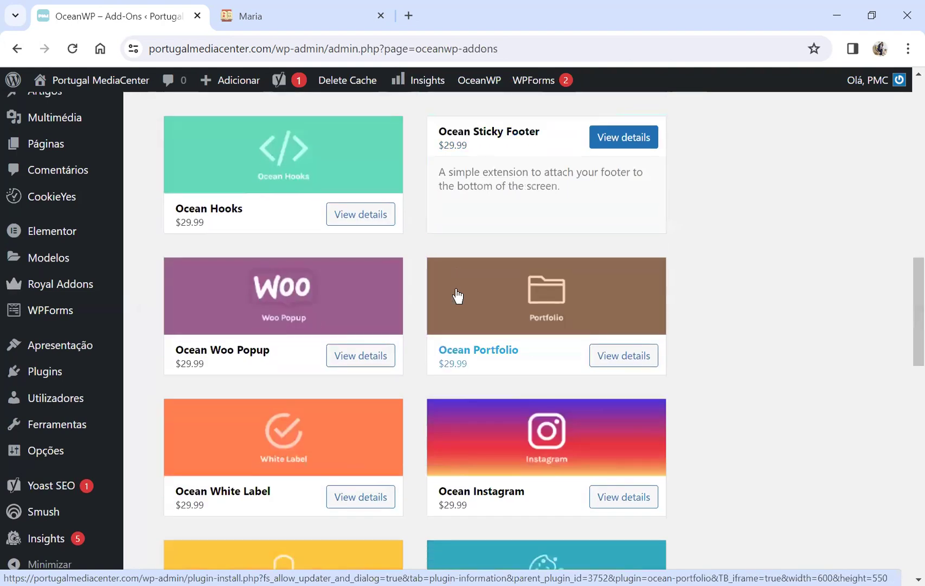
{"action": "scroll", "coordinate": [459, 296], "scroll_direction": "down", "scroll_amount": 5}
{"action": "scroll", "coordinate": [457, 289], "scroll_direction": "down", "scroll_amount": 13}
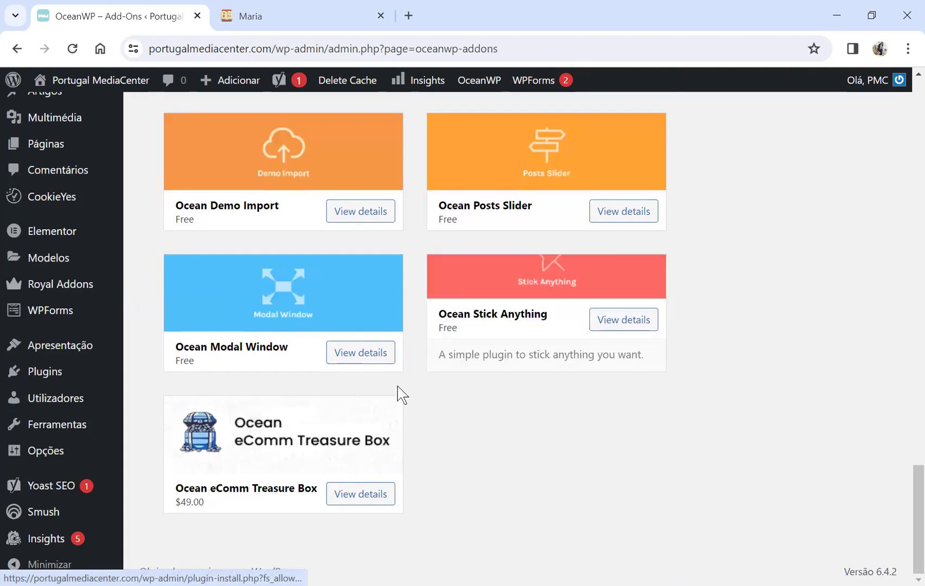
{"action": "scroll", "coordinate": [526, 380], "scroll_direction": "up", "scroll_amount": 7}
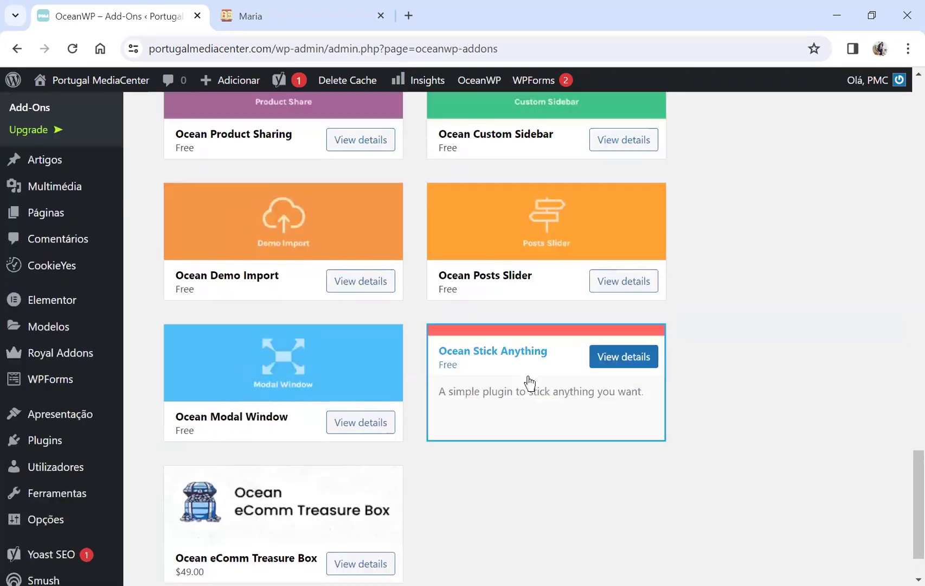
{"action": "scroll", "coordinate": [530, 384], "scroll_direction": "up", "scroll_amount": 18}
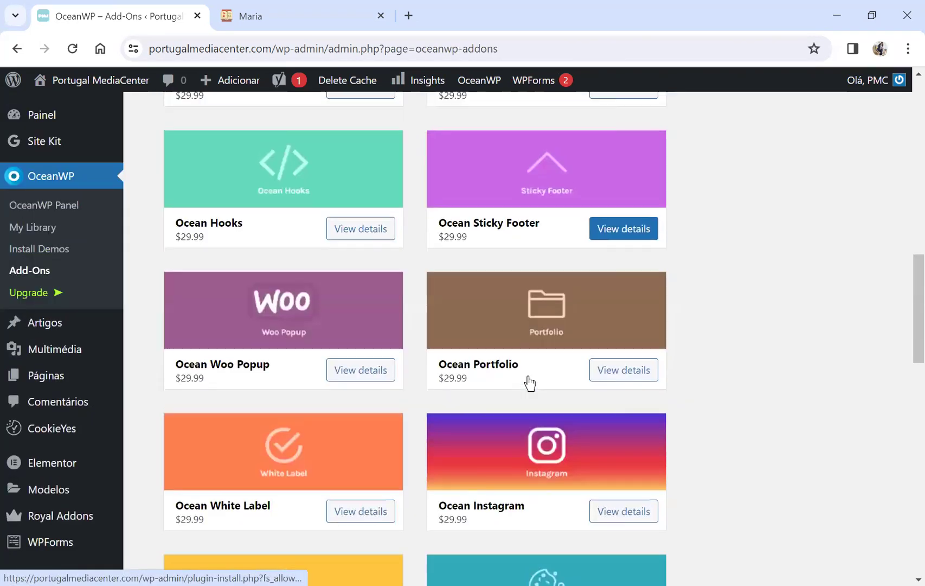
{"action": "scroll", "coordinate": [530, 383], "scroll_direction": "up", "scroll_amount": 6}
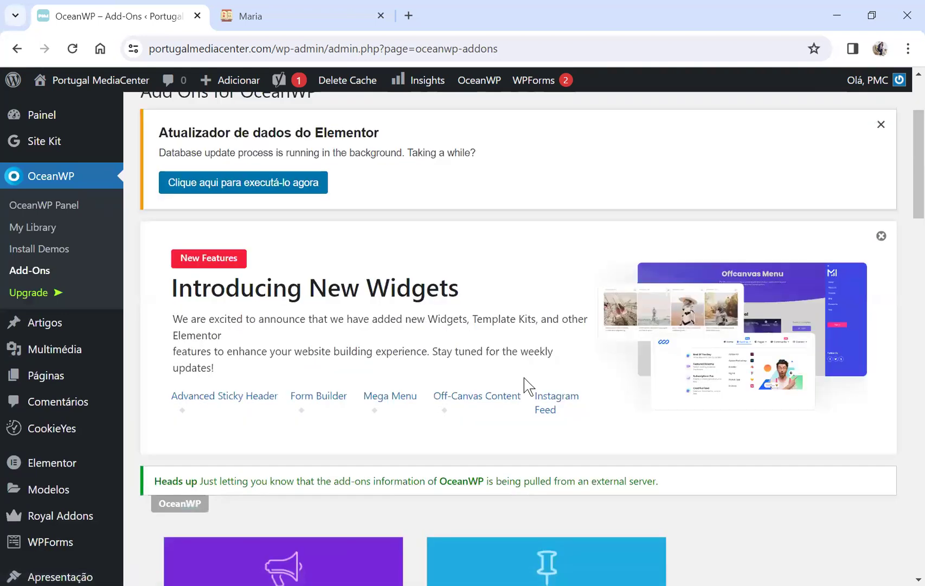
{"action": "scroll", "coordinate": [525, 386], "scroll_direction": "up", "scroll_amount": 4}
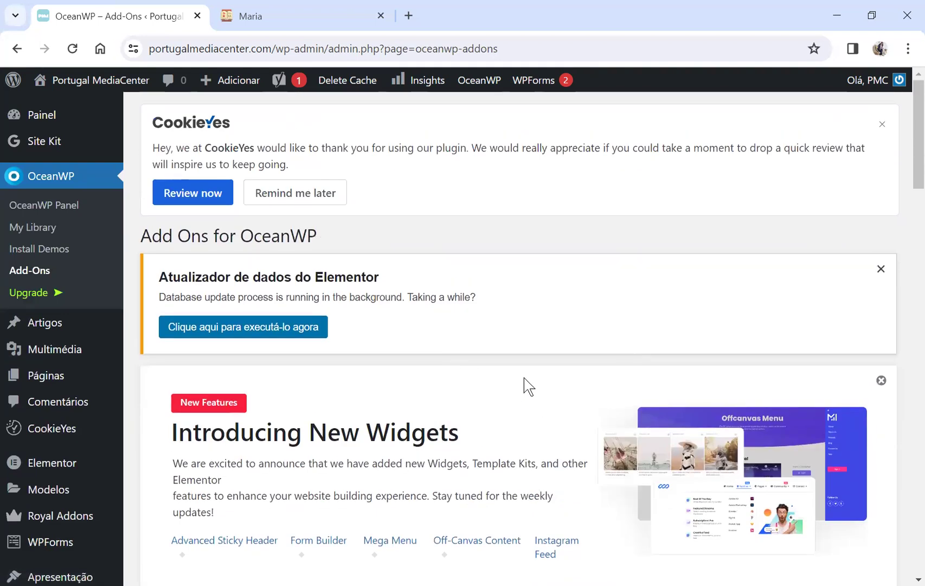